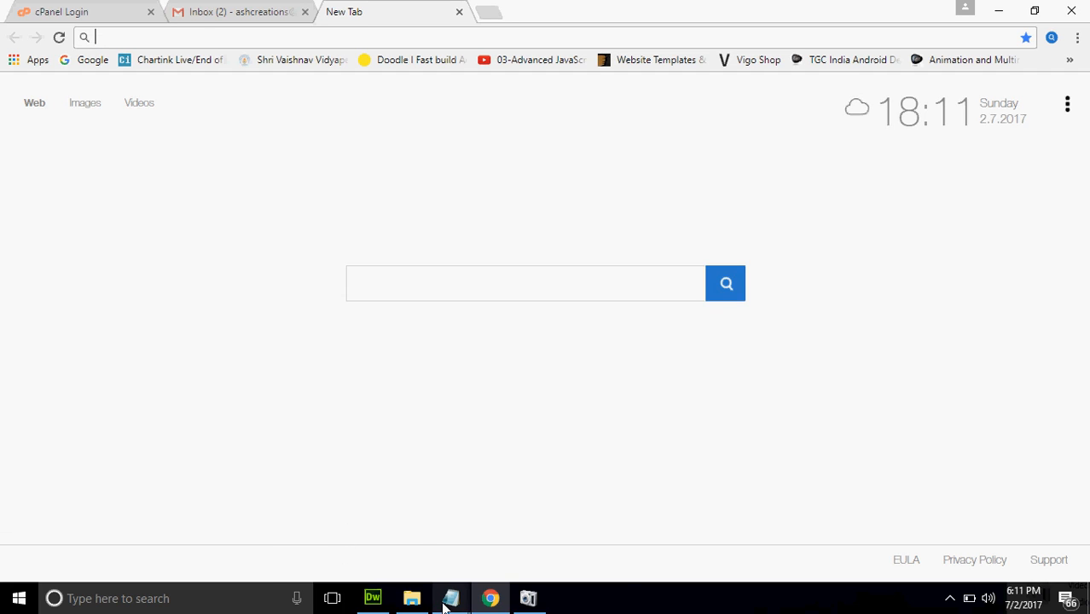
Select the asd.com/cpanel and 192.168.101.2/cpanel lines in the Notepad hosting notes
{"action": "mouse_move", "coordinate": [446, 602]}
{"action": "left_click", "coordinate": [354, 541]}
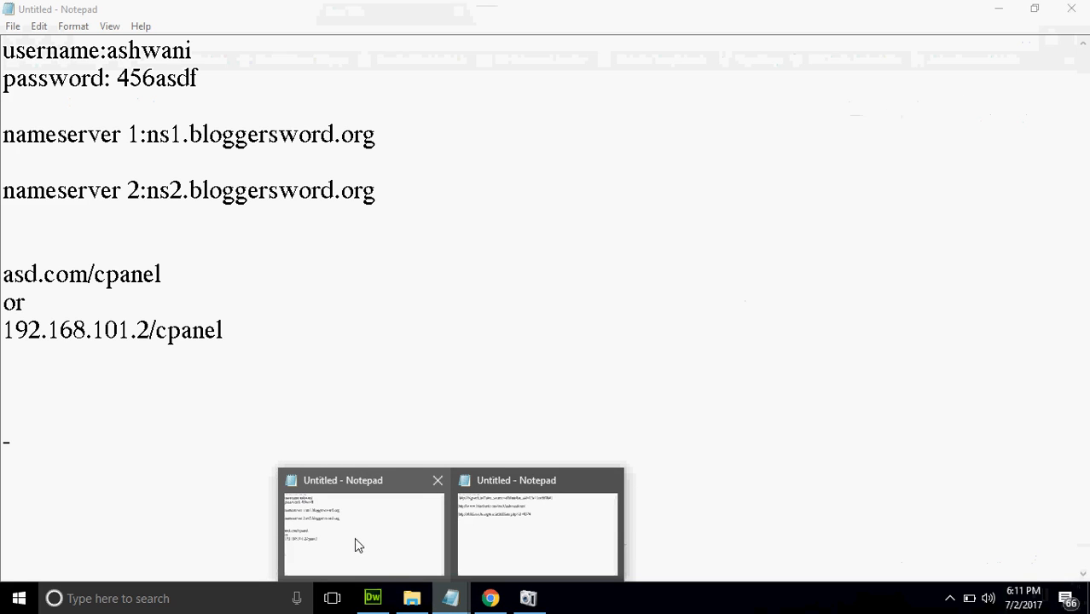
{"action": "left_click", "coordinate": [379, 544]}
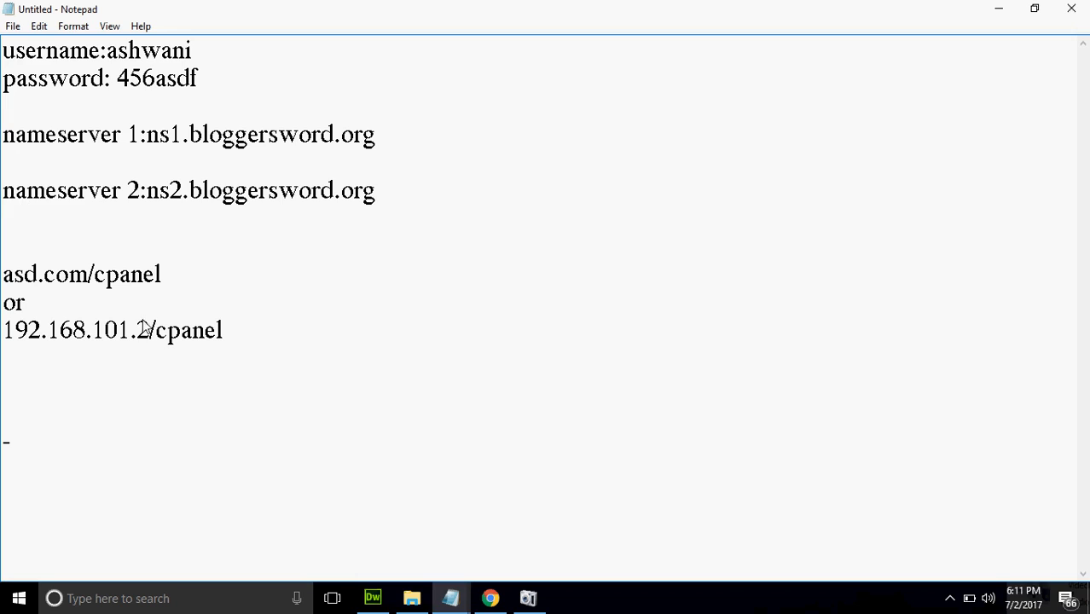
{"action": "left_click", "coordinate": [241, 339]}
{"action": "left_click_drag", "start_coordinate": [241, 339], "coordinate": [4, 280]}
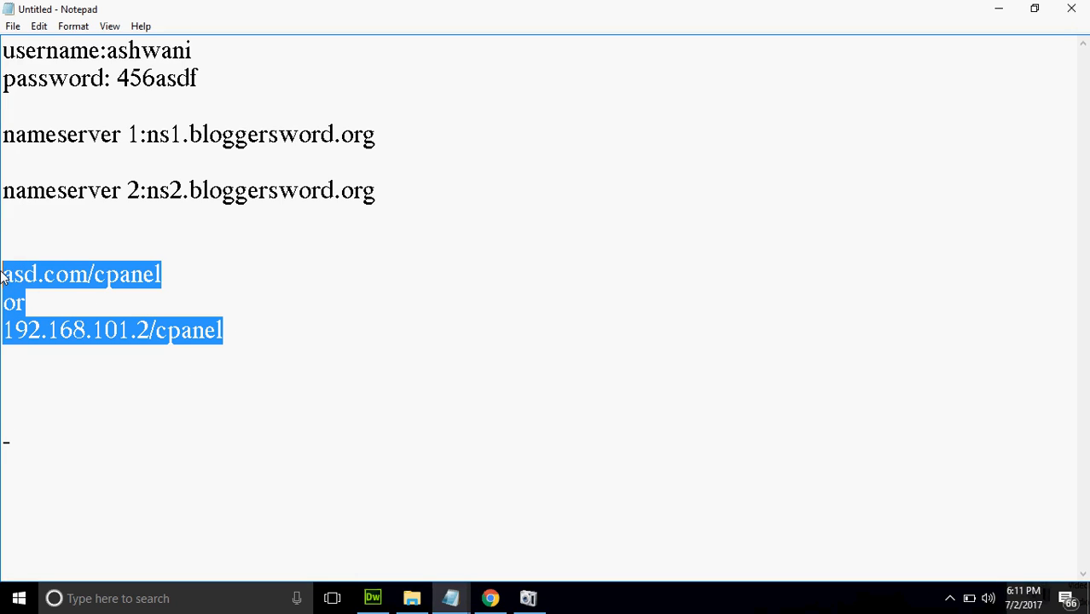
{"action": "left_click", "coordinate": [490, 598]}
Log in from Chrome's cPanel Login tab using the pre-filled username and password
{"action": "left_click", "coordinate": [77, 10]}
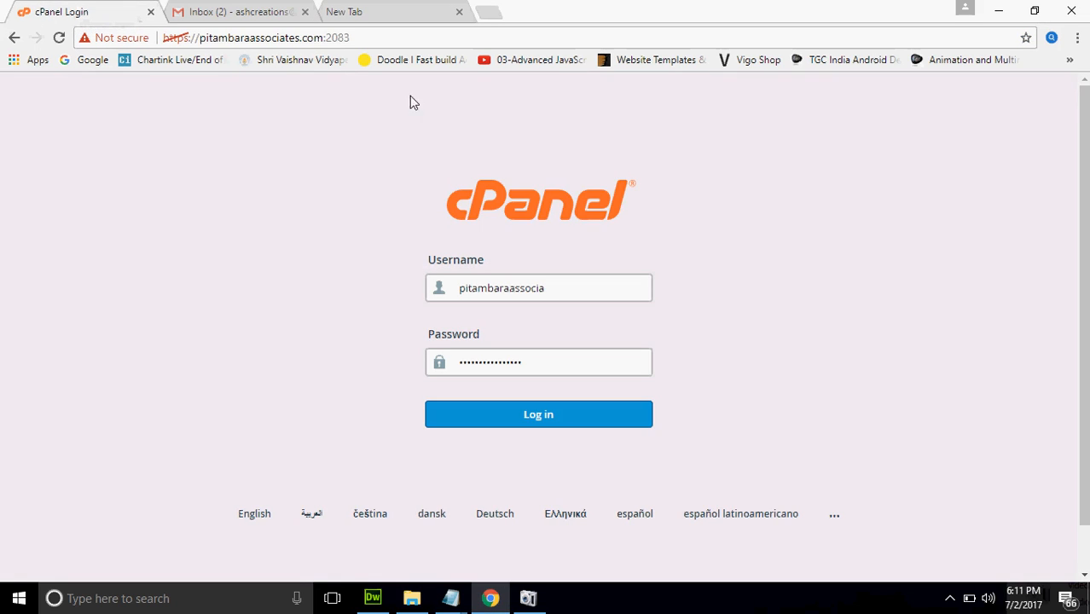
{"action": "left_click", "coordinate": [570, 296]}
{"action": "left_click", "coordinate": [526, 411]}
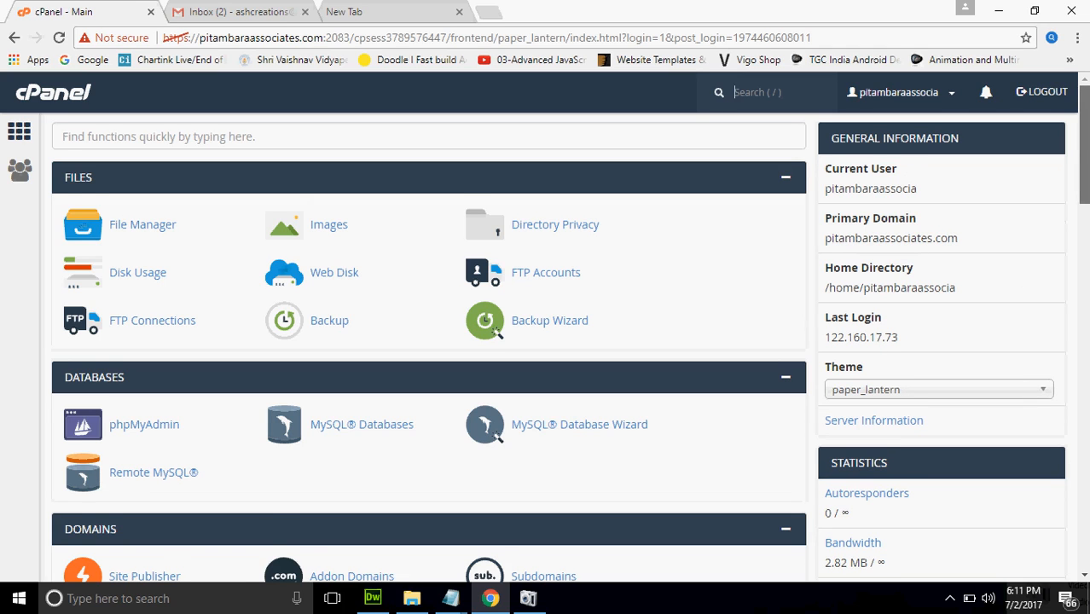
{"action": "scroll", "coordinate": [858, 226], "scroll_direction": "down", "scroll_amount": 4}
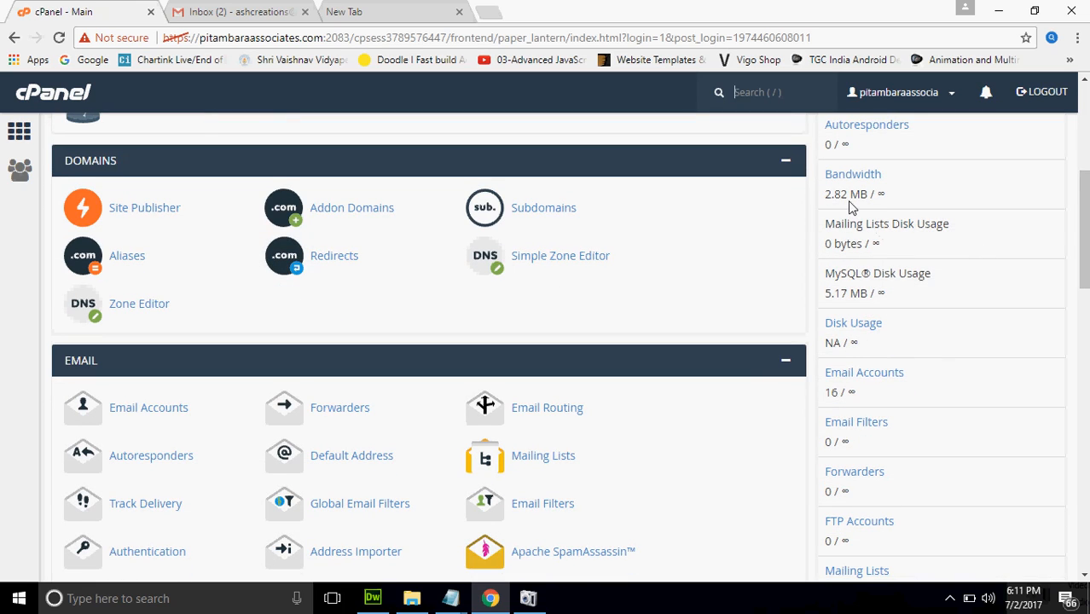
{"action": "double_click", "coordinate": [851, 392]}
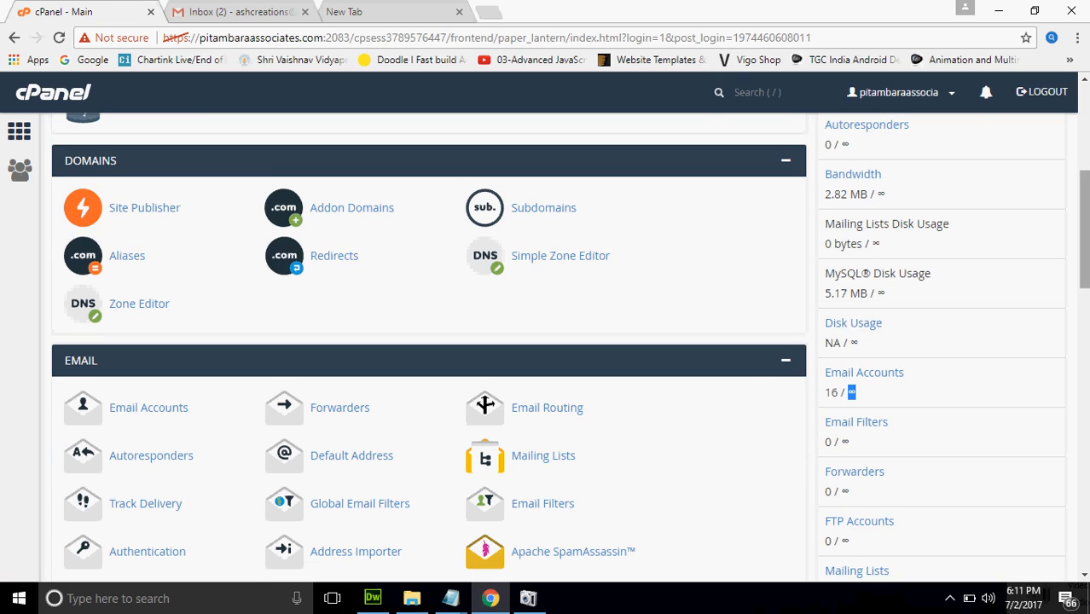
{"action": "scroll", "coordinate": [429, 342], "scroll_direction": "up", "scroll_amount": 4}
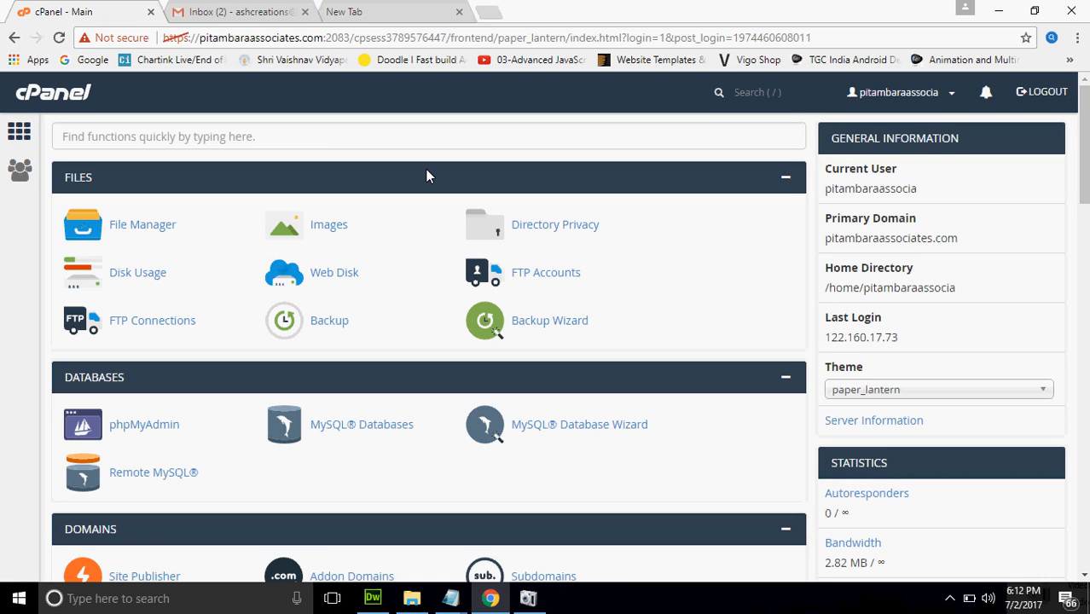
Open public_html in File Manager and view its File Upload page, then close that tab
{"action": "left_click", "coordinate": [139, 232]}
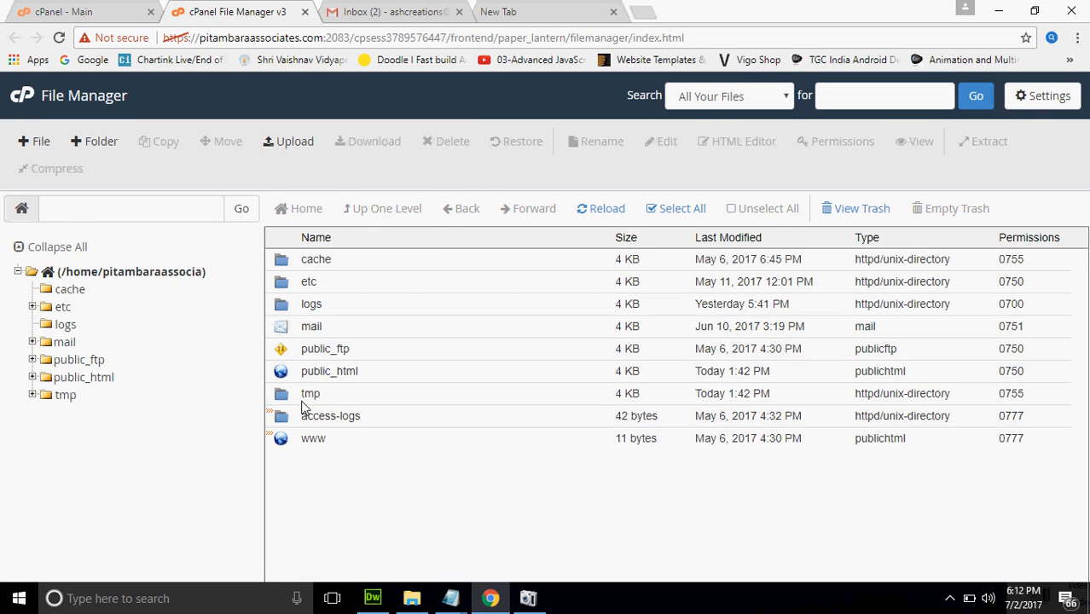
{"action": "double_click", "coordinate": [284, 373]}
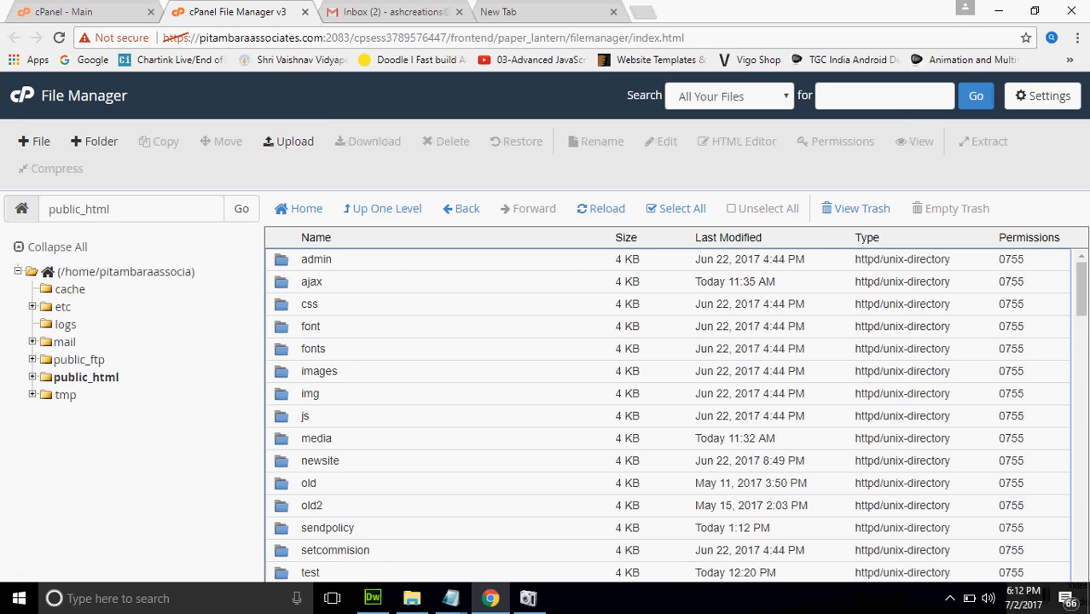
{"action": "left_click_drag", "start_coordinate": [1081, 298], "coordinate": [1081, 431]}
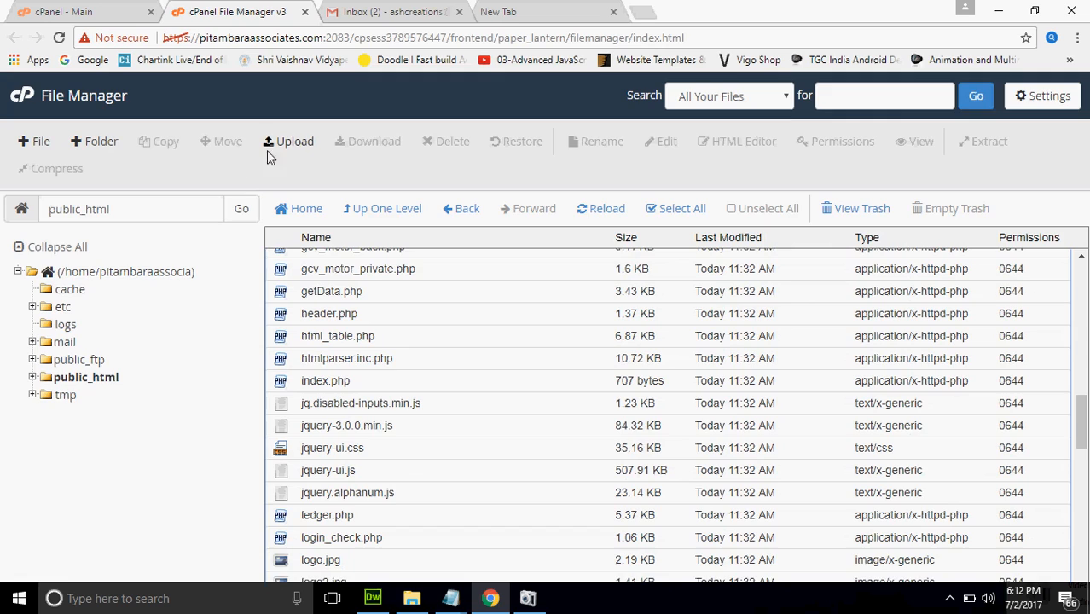
{"action": "left_click", "coordinate": [289, 143]}
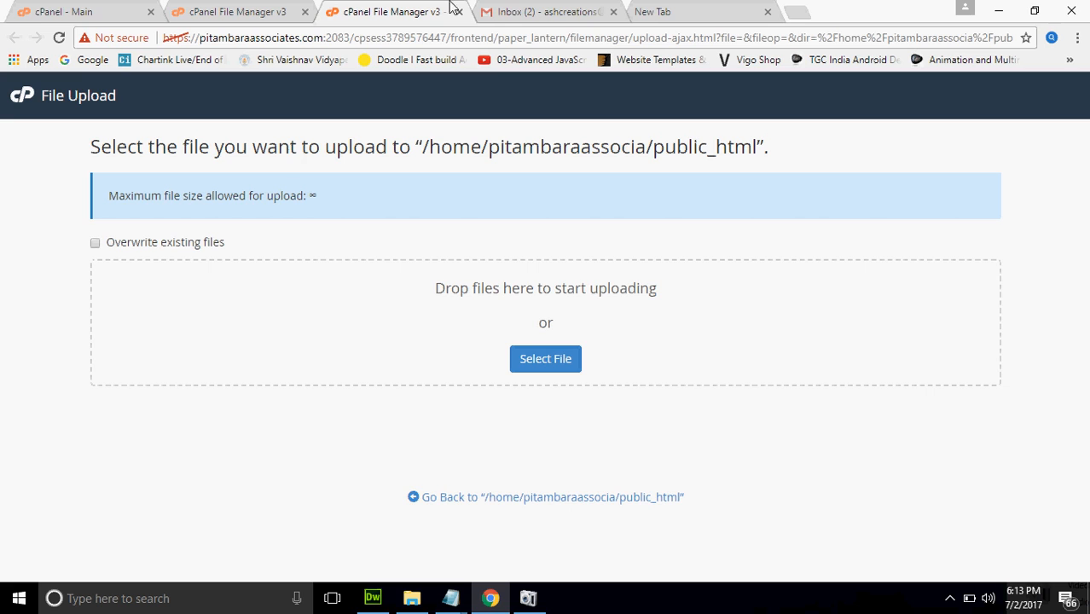
{"action": "left_click", "coordinate": [460, 12]}
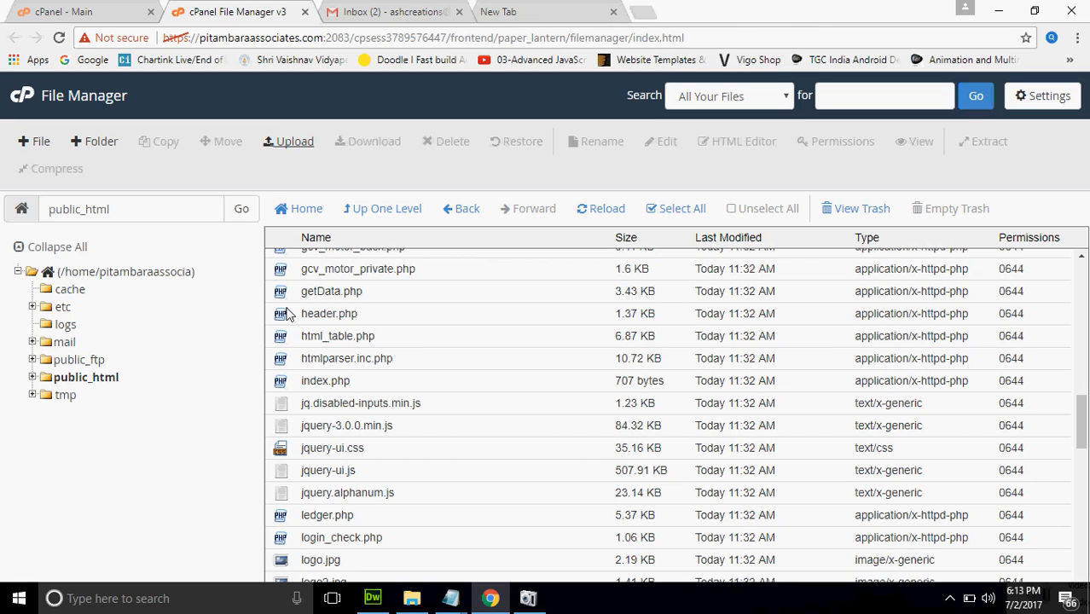
{"action": "left_click", "coordinate": [290, 314]}
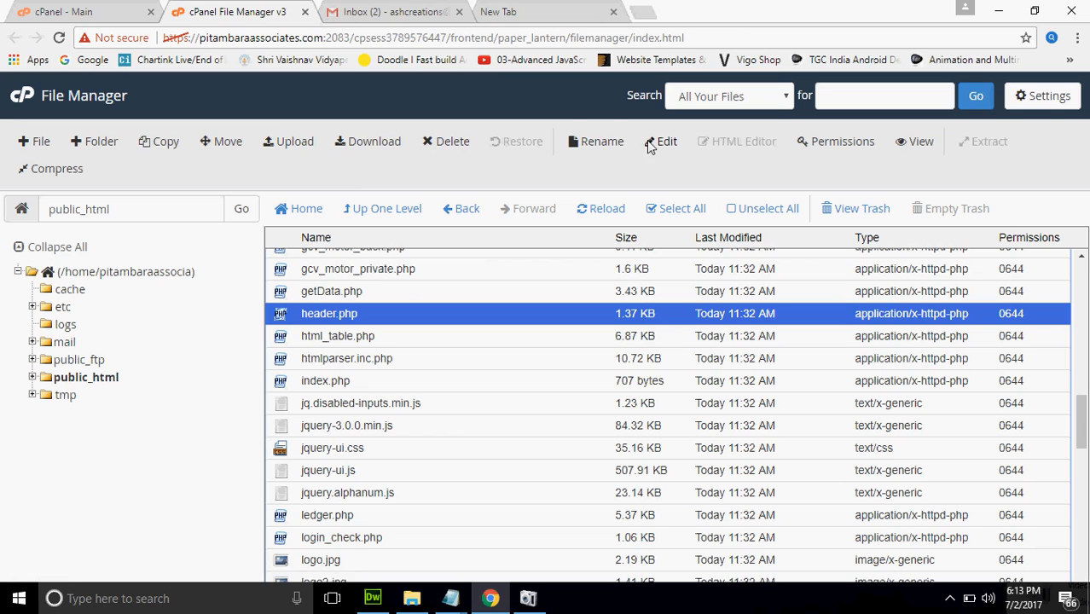
{"action": "left_click", "coordinate": [674, 141]}
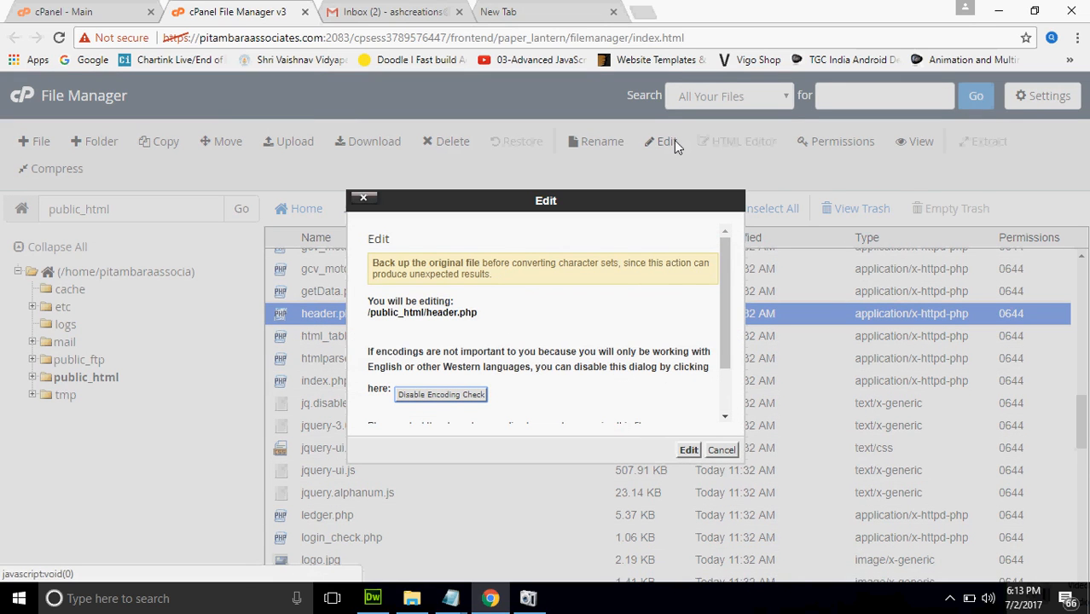
{"action": "left_click", "coordinate": [689, 450]}
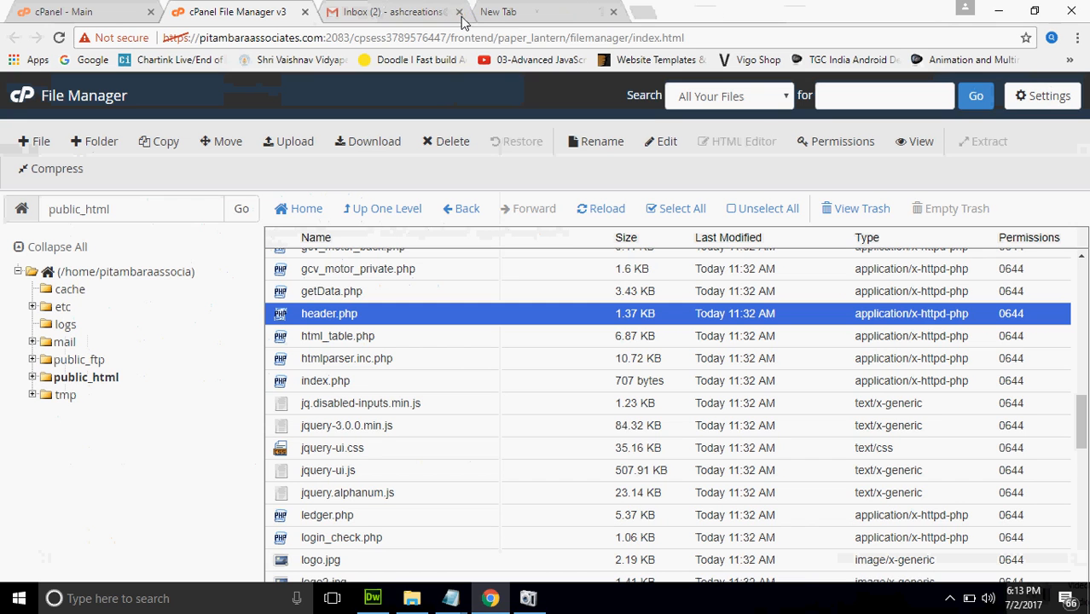
{"action": "left_click", "coordinate": [459, 12]}
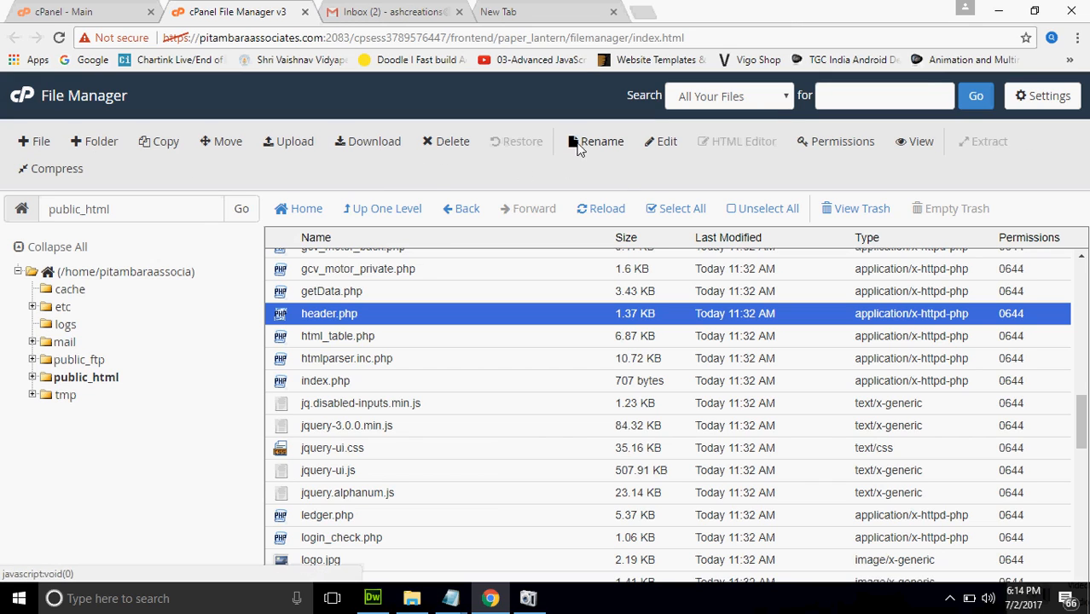
{"action": "left_click", "coordinate": [813, 156]}
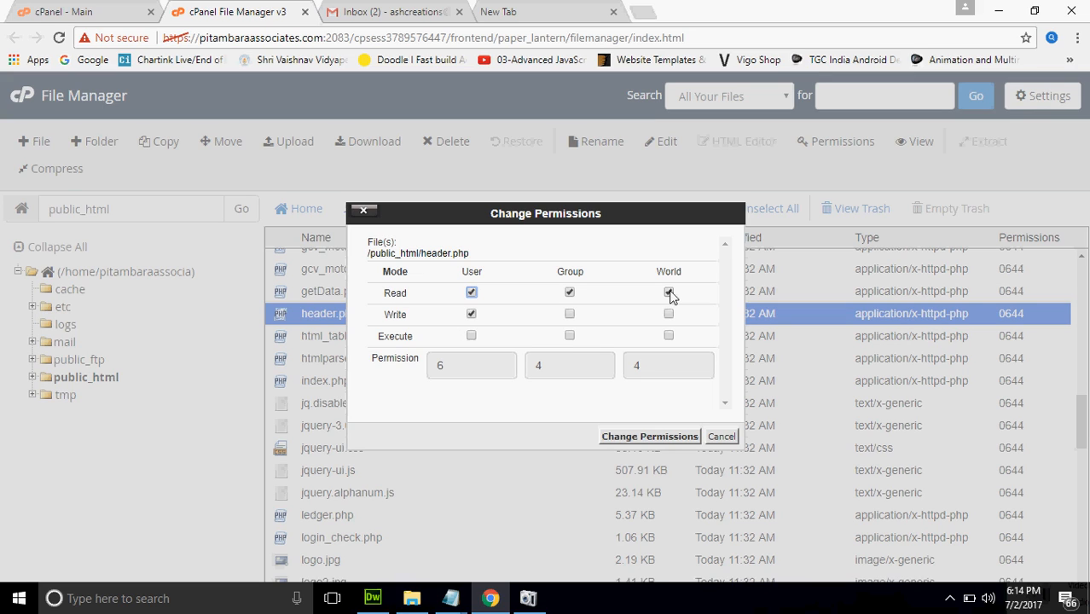
{"action": "left_click", "coordinate": [570, 314]}
{"action": "left_click", "coordinate": [668, 314]}
{"action": "left_click", "coordinate": [471, 336]}
{"action": "left_click", "coordinate": [570, 336]}
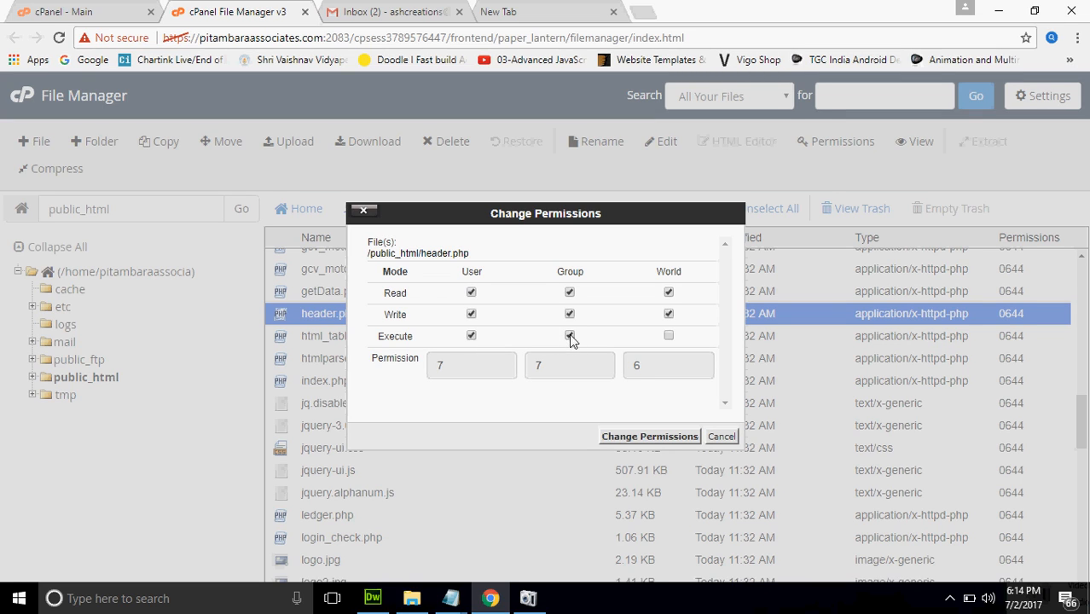
{"action": "left_click", "coordinate": [670, 337]}
{"action": "left_click", "coordinate": [720, 437]}
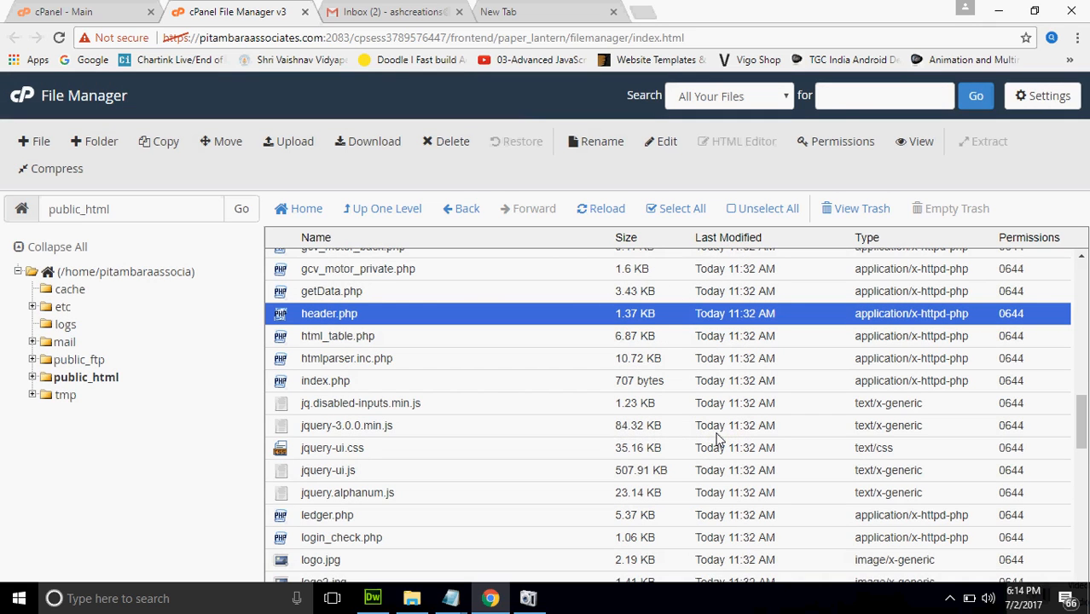
Close the File Manager tab and open the Images page with Thumbnailer, Scaler and Converter
{"action": "left_click", "coordinate": [74, 10]}
{"action": "left_click", "coordinate": [193, 7]}
{"action": "left_click", "coordinate": [304, 12]}
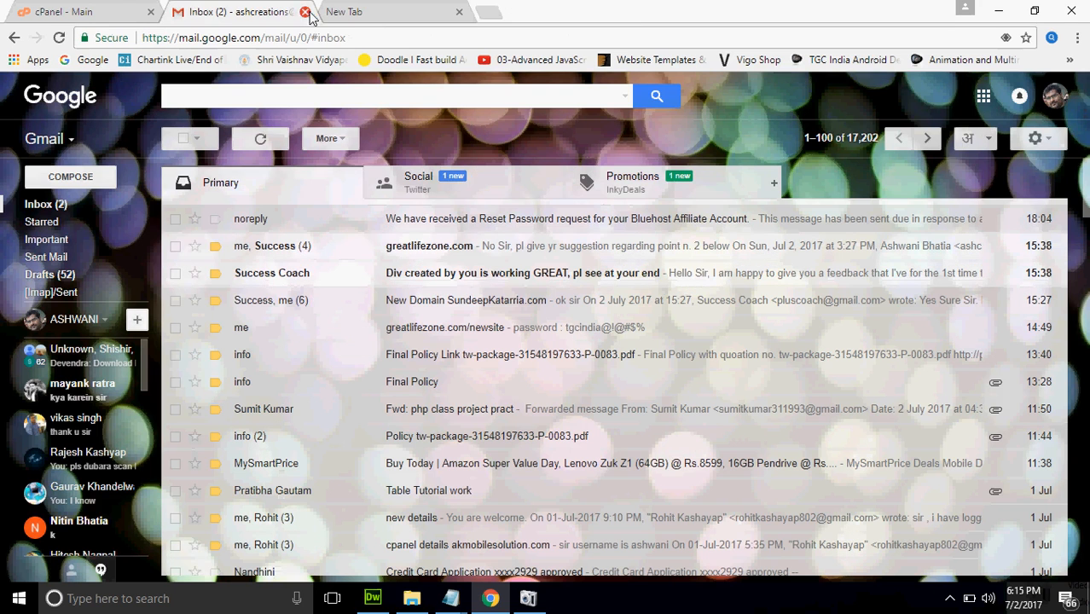
{"action": "left_click", "coordinate": [155, 6]}
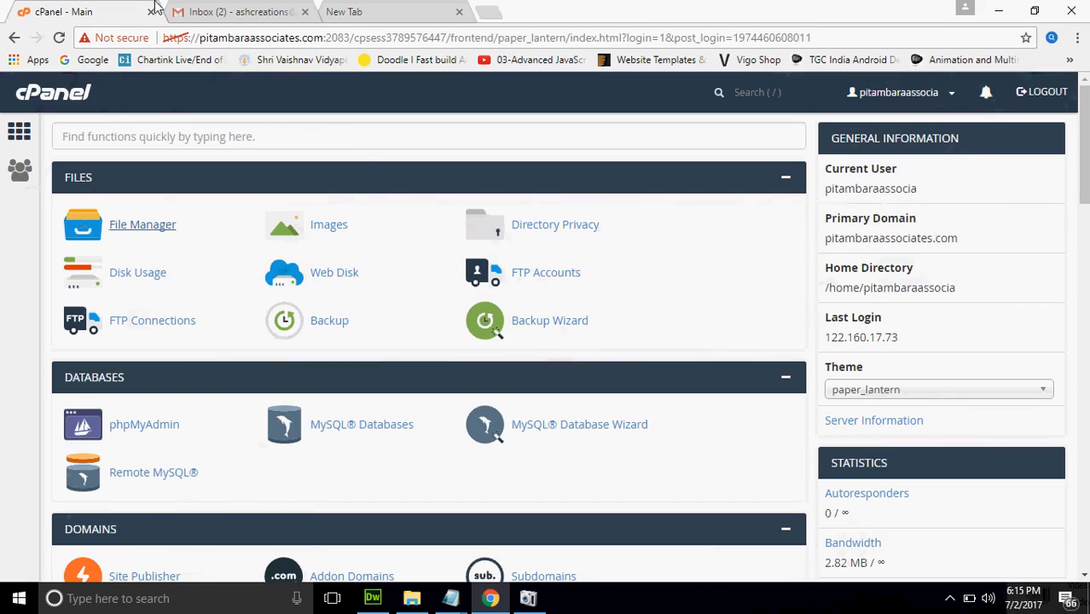
{"action": "left_click", "coordinate": [340, 225]}
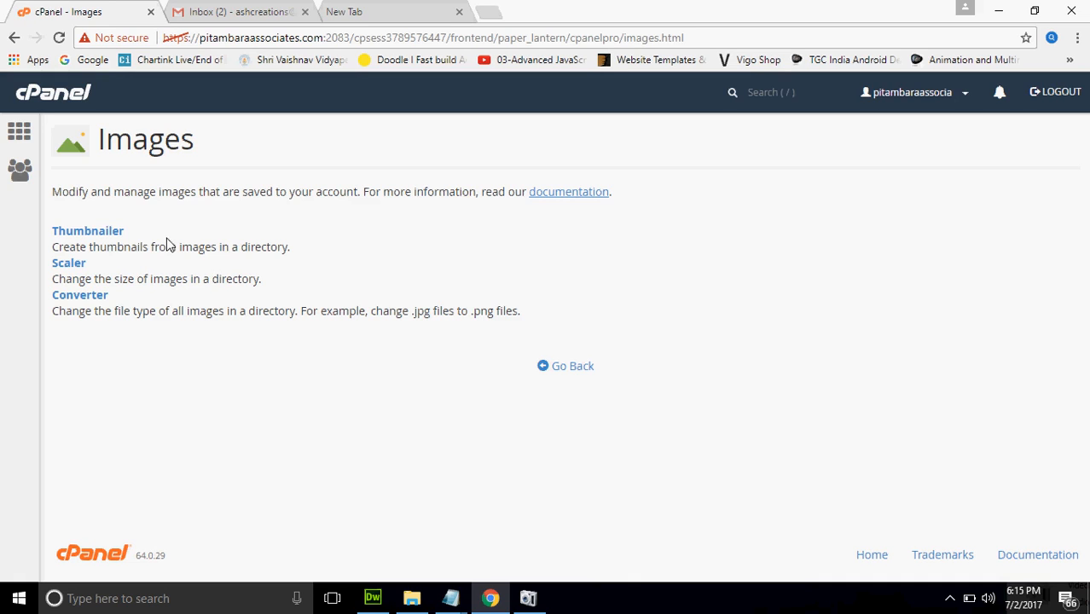
View the Thumbnailer folder list, go back to the home page and open Directory Privacy
{"action": "left_click", "coordinate": [118, 236]}
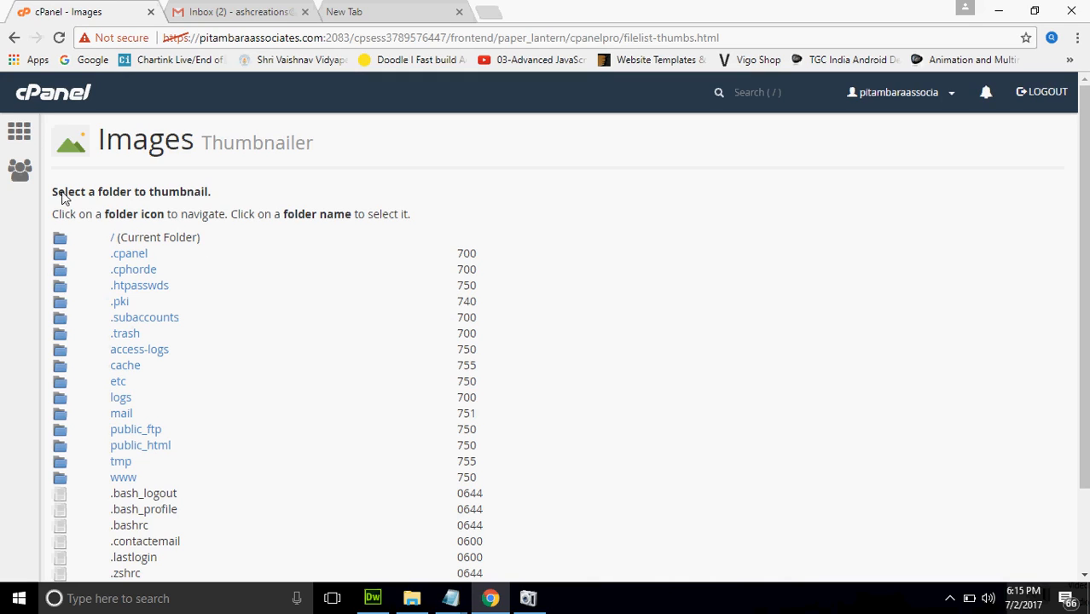
{"action": "left_click", "coordinate": [15, 39]}
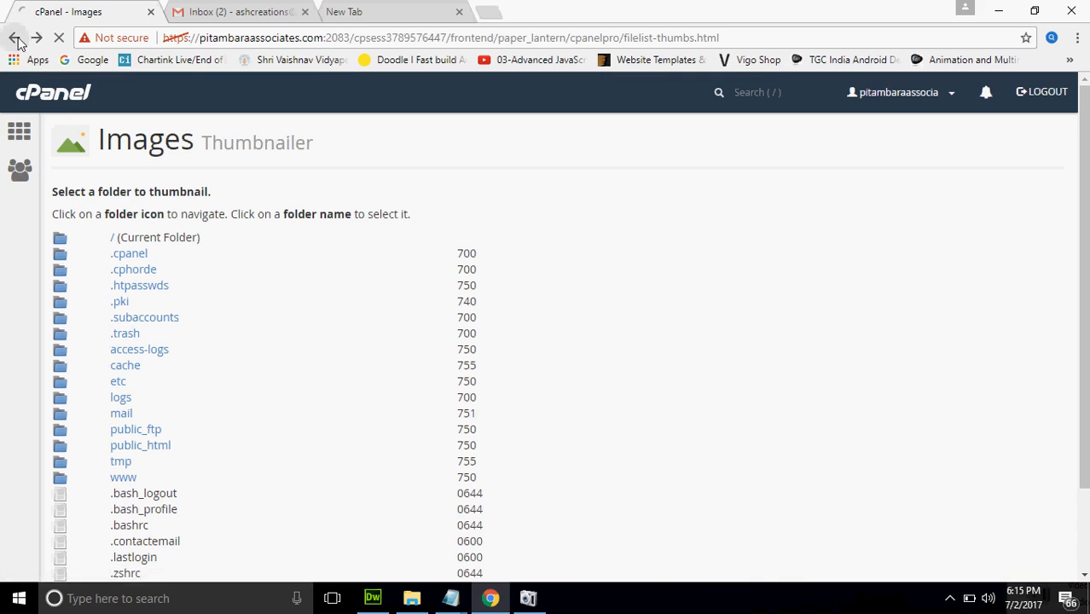
{"action": "left_click", "coordinate": [15, 38]}
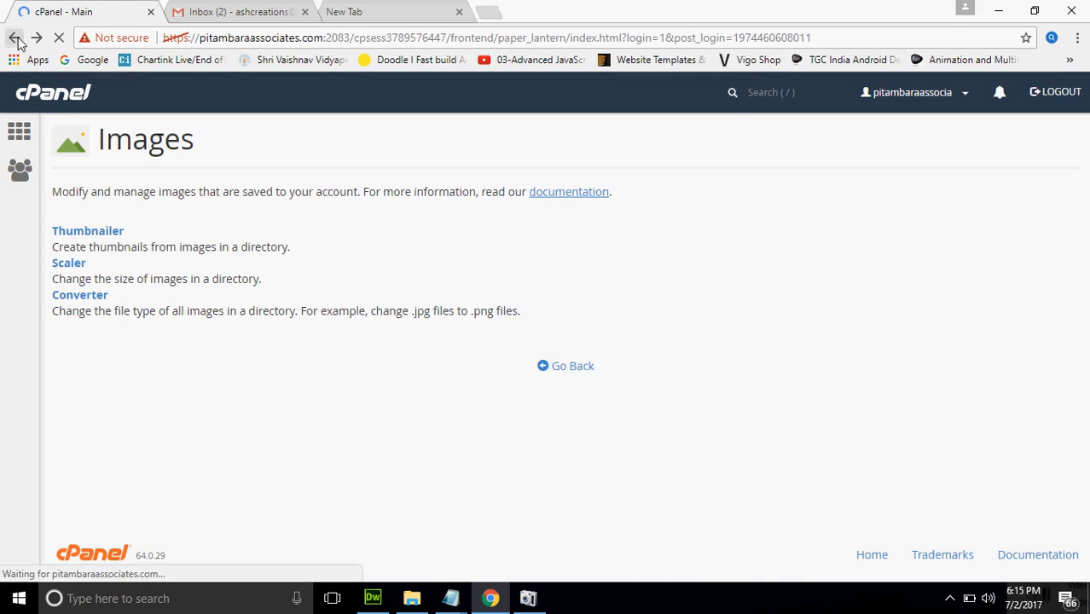
{"action": "left_click", "coordinate": [565, 235]}
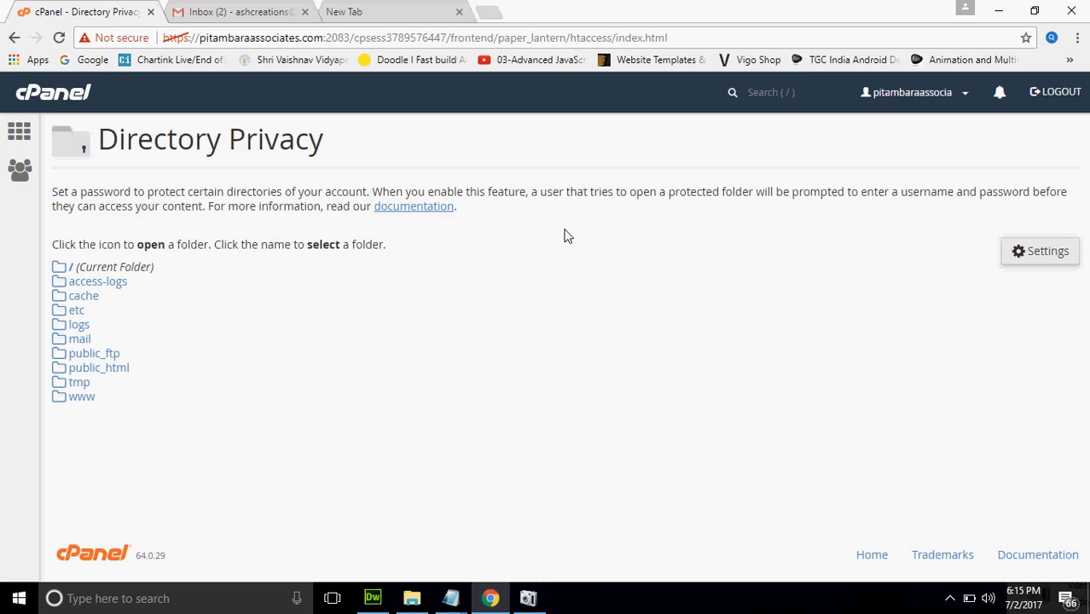
Browse Directory Privacy down to public_html/admin/img, then return home and dismiss the Jabong pop-up
{"action": "left_click", "coordinate": [59, 368]}
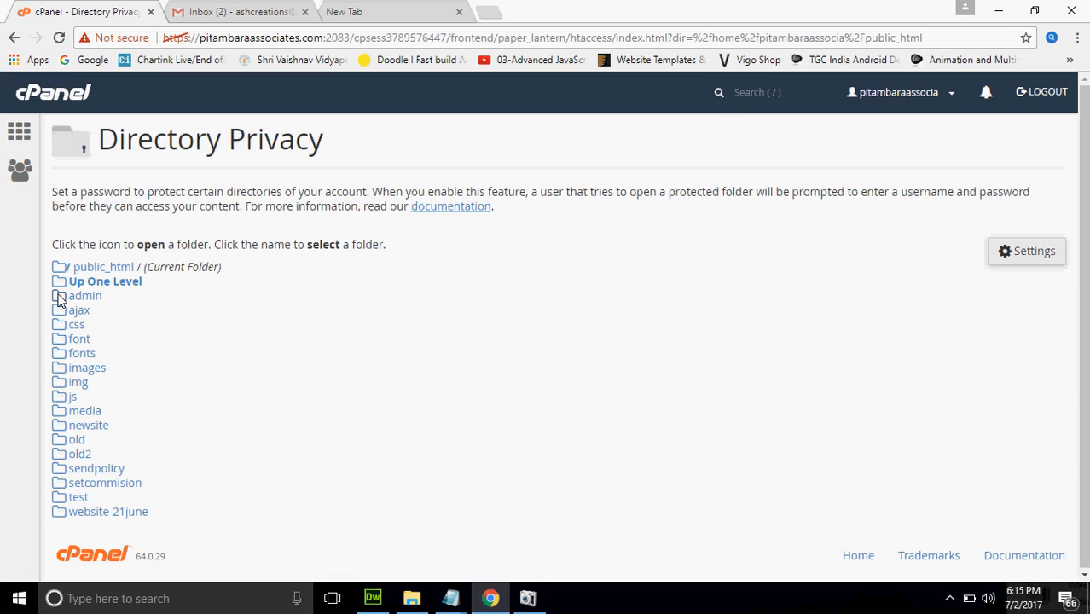
{"action": "left_click", "coordinate": [58, 296]}
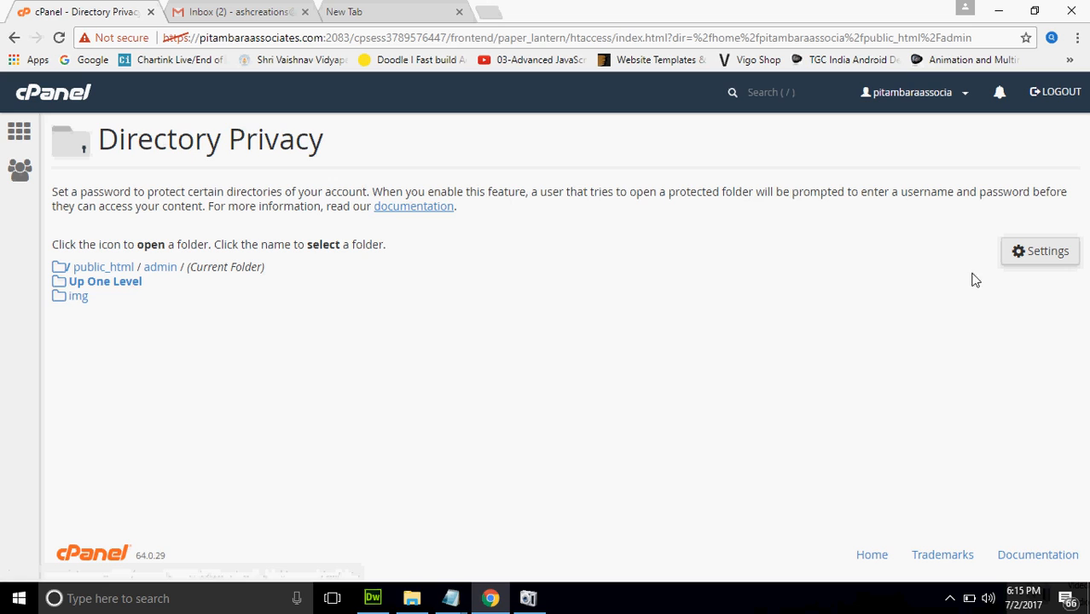
{"action": "left_click", "coordinate": [1034, 250]}
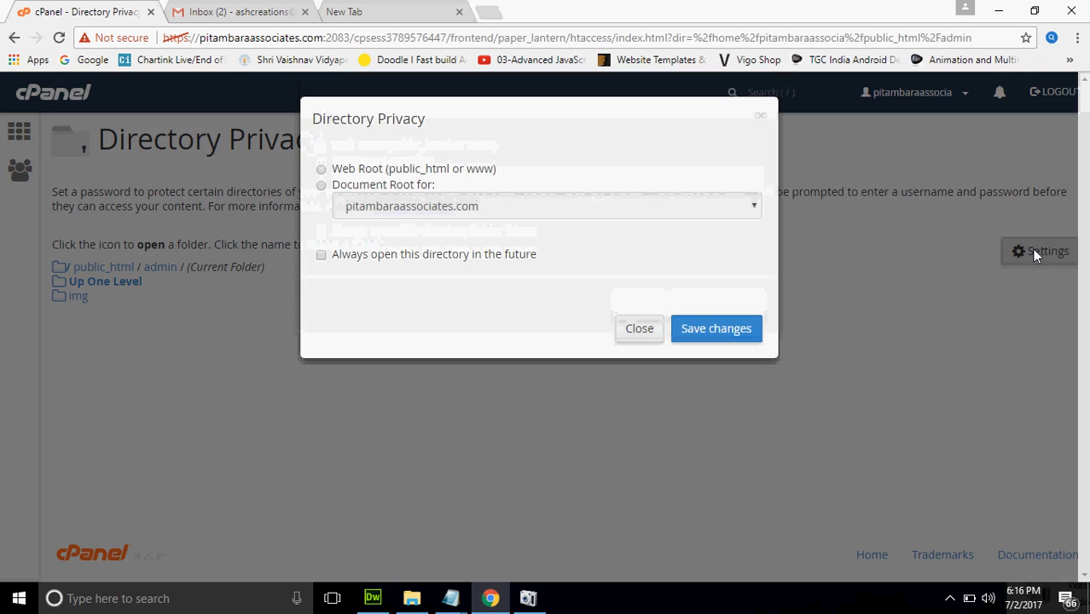
{"action": "left_click", "coordinate": [639, 329]}
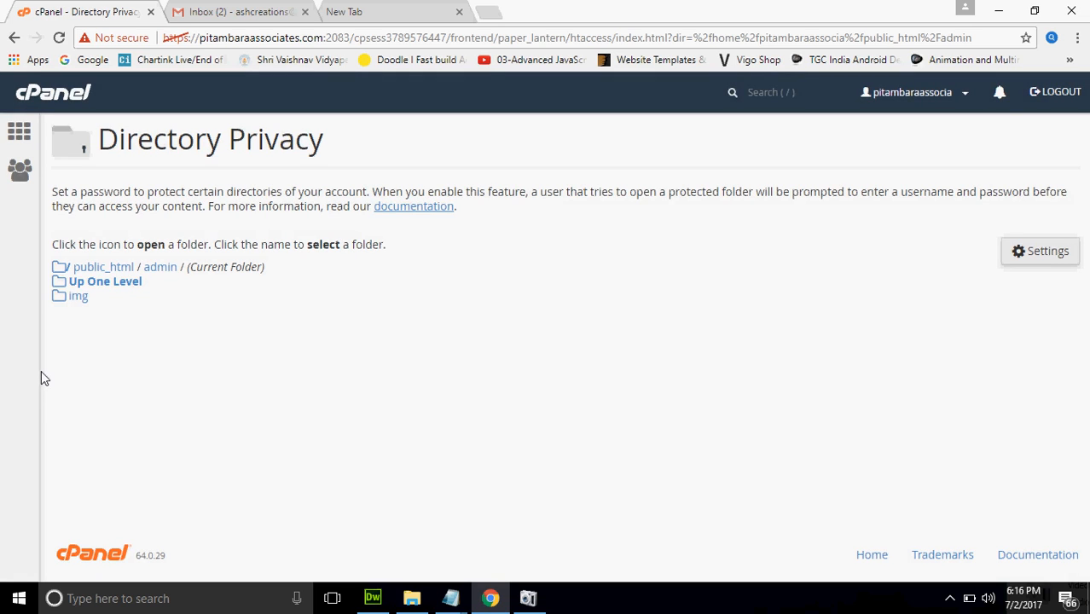
{"action": "mouse_move", "coordinate": [49, 298]}
{"action": "left_mouse_down"}
{"action": "mouse_move", "coordinate": [77, 297]}
{"action": "mouse_move", "coordinate": [61, 294]}
{"action": "left_mouse_up"}
{"action": "left_click", "coordinate": [62, 297]}
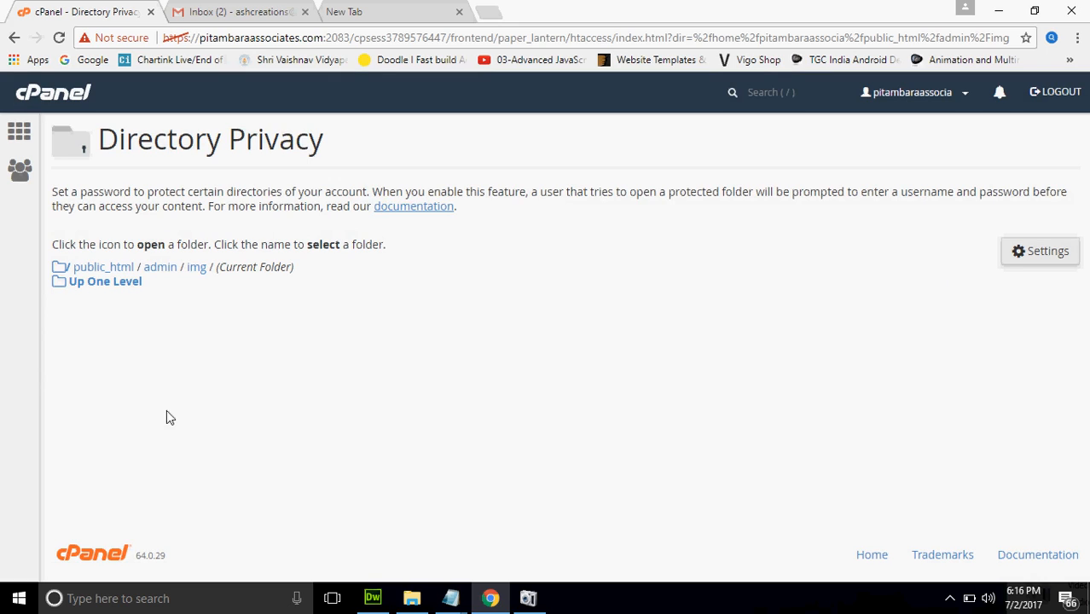
{"action": "left_click", "coordinate": [12, 144]}
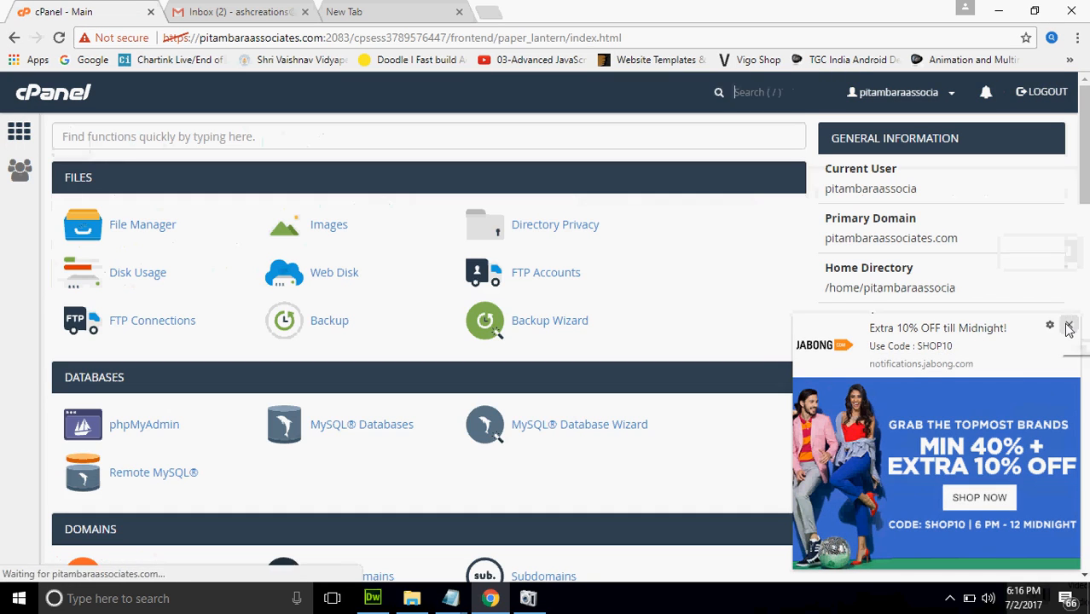
{"action": "left_click", "coordinate": [1068, 328]}
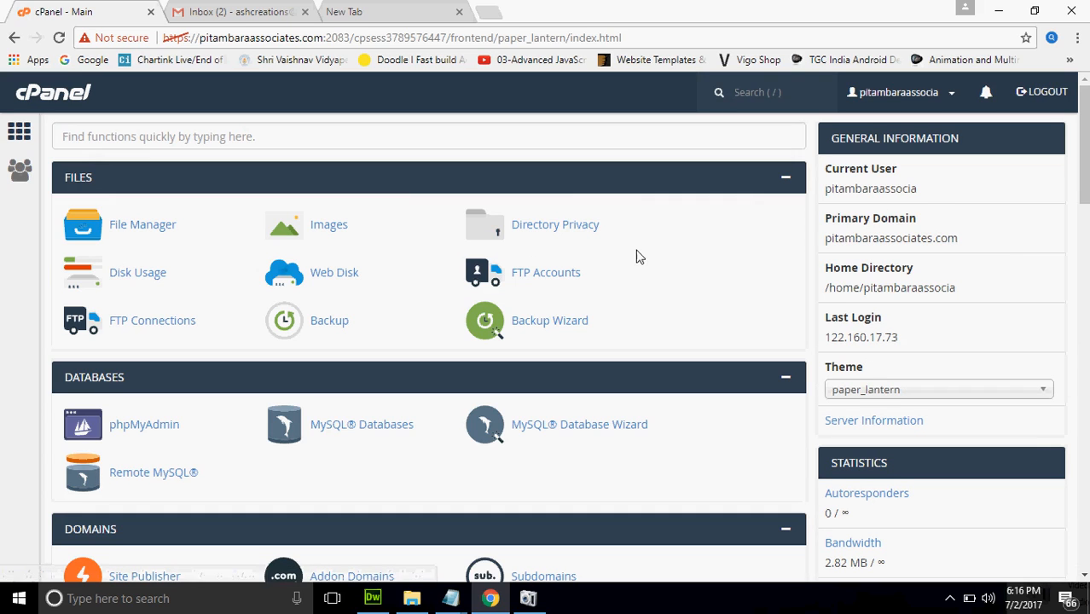
Start an FTP account with login xyz and clear its auto-filled Directory path
{"action": "left_click", "coordinate": [568, 272]}
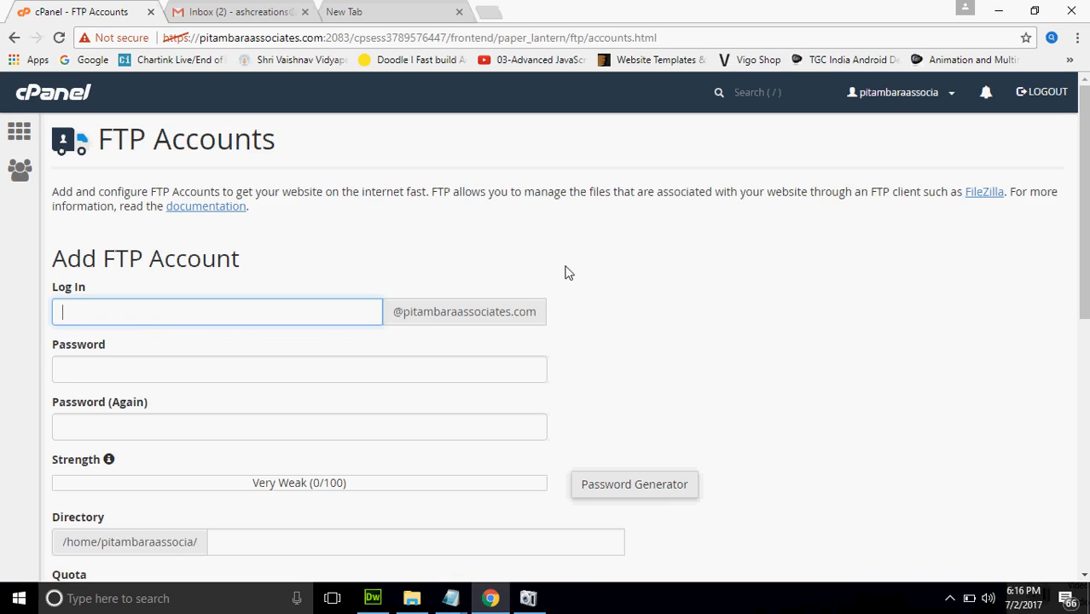
{"action": "type", "text": "xyz"}
{"action": "left_click", "coordinate": [303, 373]}
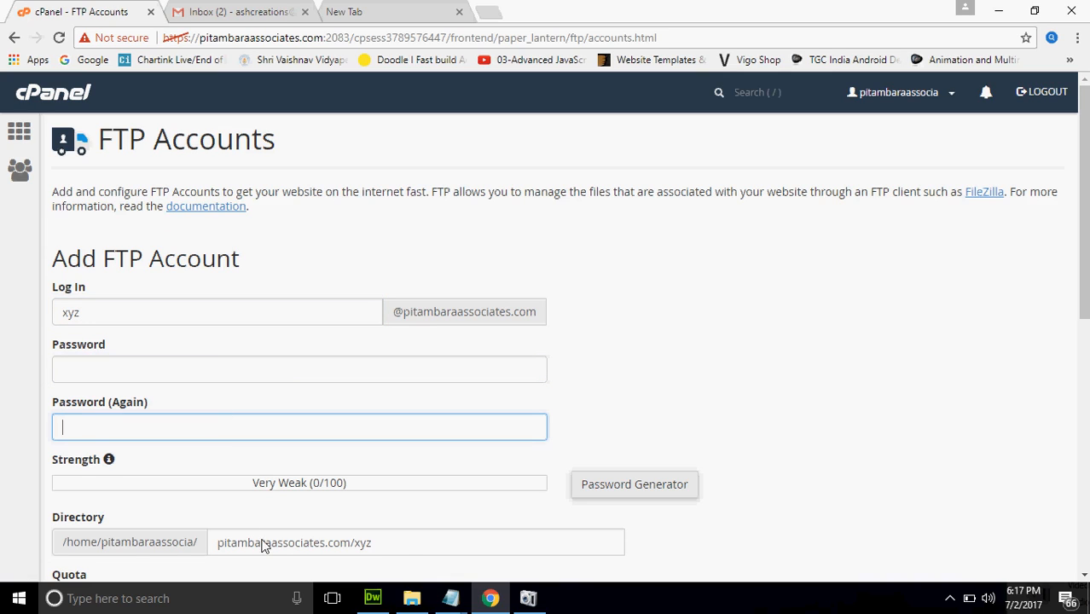
{"action": "left_click", "coordinate": [408, 555]}
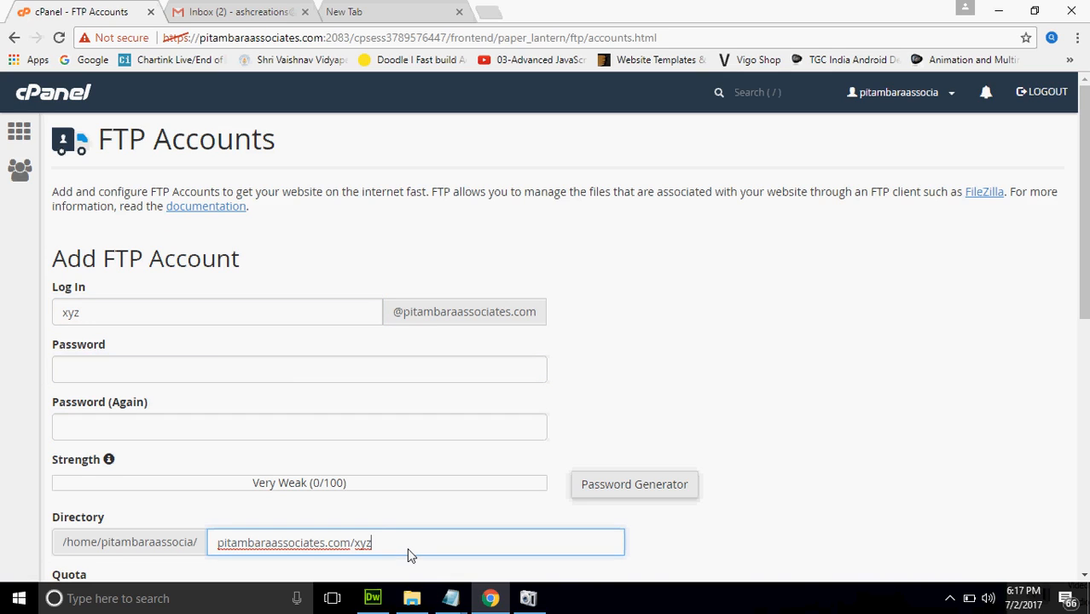
{"action": "key", "text": "BackSpace"}
{"action": "key", "text": "BackSpace"}
{"action": "key", "text": "BackSpace"}
{"action": "key", "text": "BackSpace"}
{"action": "key", "text": "BackSpace"}
{"action": "key", "text": "BackSpace"}
{"action": "key", "text": "BackSpace"}
{"action": "key", "text": "BackSpace"}
{"action": "key", "text": "BackSpace"}
{"action": "key", "text": "BackSpace"}
{"action": "key", "text": "BackSpace"}
{"action": "key", "text": "BackSpace"}
{"action": "key", "text": "BackSpace"}
{"action": "key", "text": "BackSpace"}
{"action": "key", "text": "BackSpace"}
{"action": "key", "text": "BackSpace"}
{"action": "key", "text": "BackSpace"}
{"action": "key", "text": "BackSpace"}
{"action": "key", "text": "BackSpace"}
{"action": "key", "text": "BackSpace"}
{"action": "key", "text": "BackSpace"}
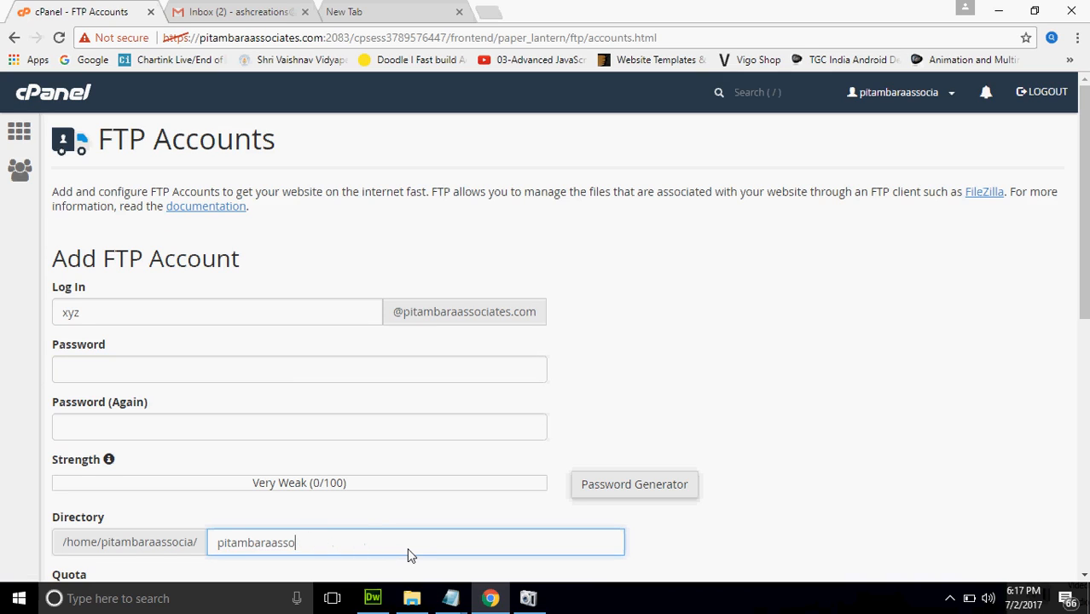
{"action": "type", "text": "admin"}
{"action": "key", "text": "BackSpace"}
{"action": "key", "text": "BackSpace"}
{"action": "key", "text": "BackSpace"}
{"action": "key", "text": "BackSpace"}
{"action": "key", "text": "BackSpace"}
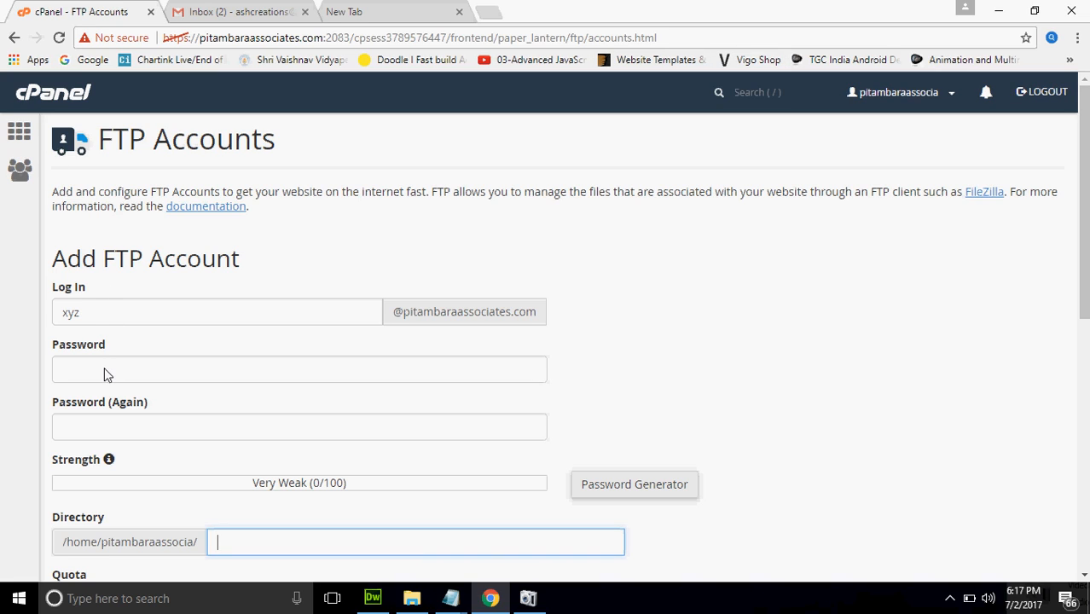
Confirm FTP Connections lists no active connections, then go back to the dashboard
{"action": "left_click", "coordinate": [21, 131]}
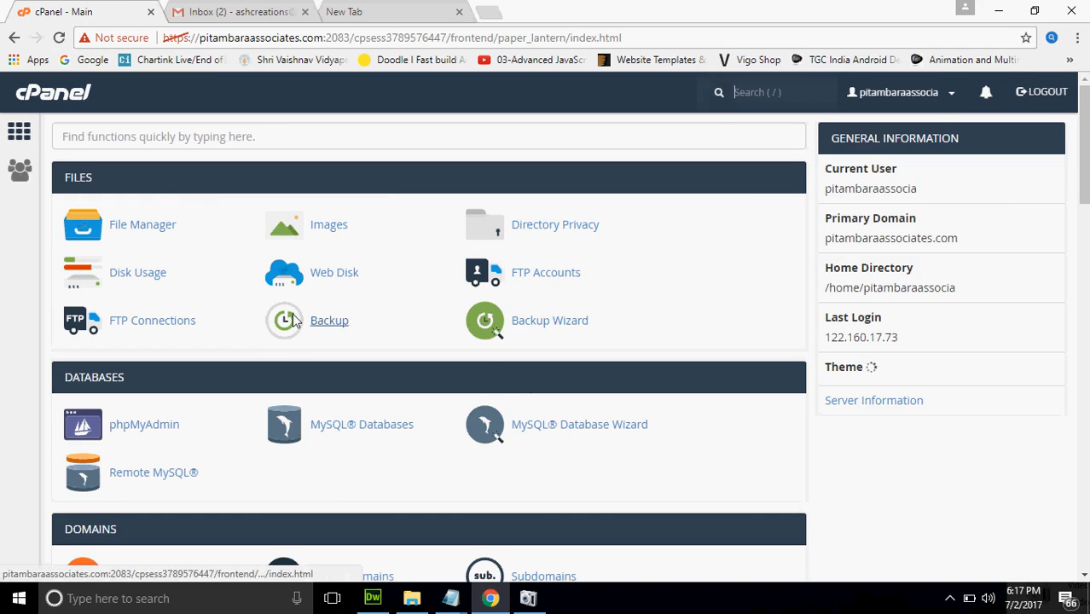
{"action": "left_click", "coordinate": [198, 332]}
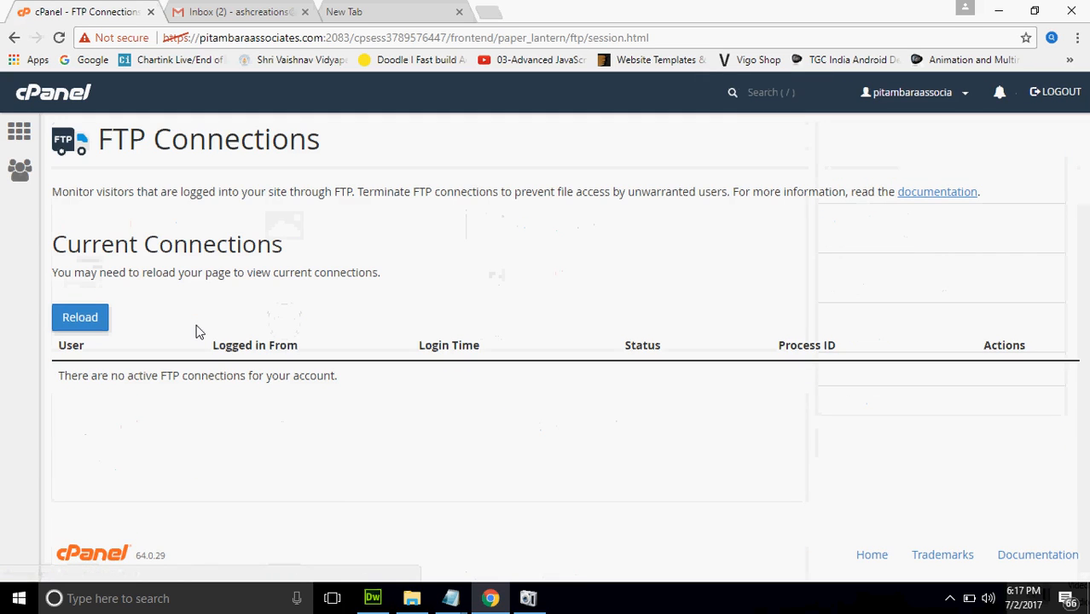
{"action": "left_click", "coordinate": [15, 37]}
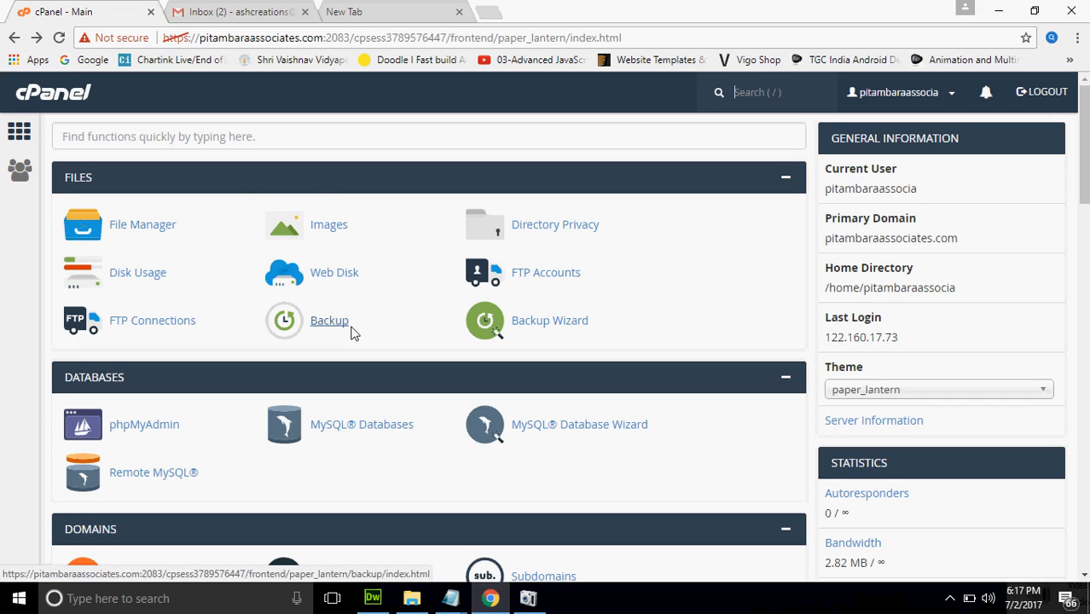
{"action": "left_click", "coordinate": [350, 329]}
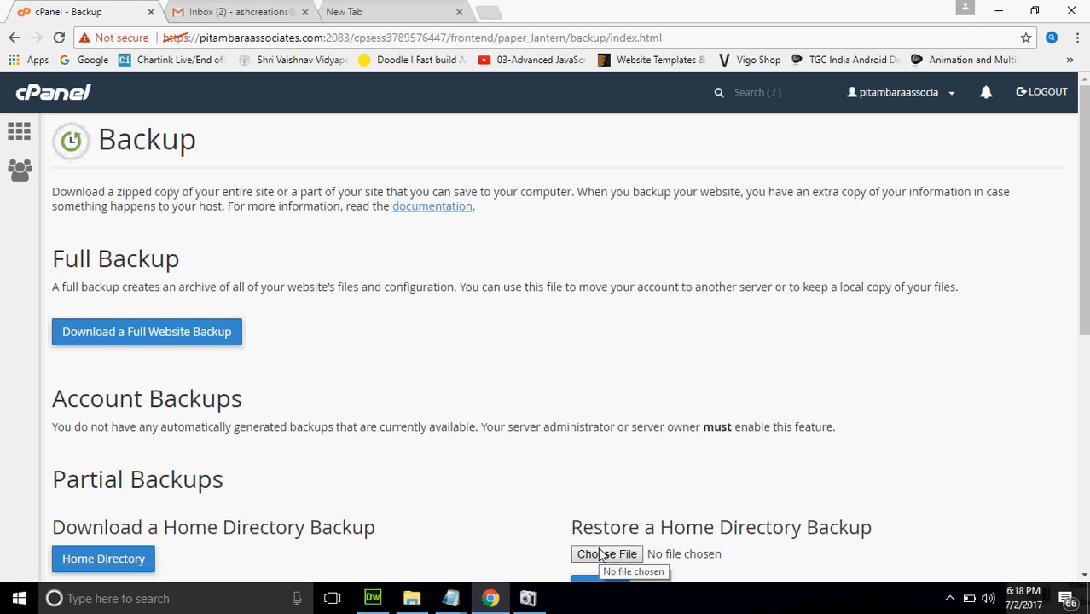
{"action": "left_click", "coordinate": [17, 142]}
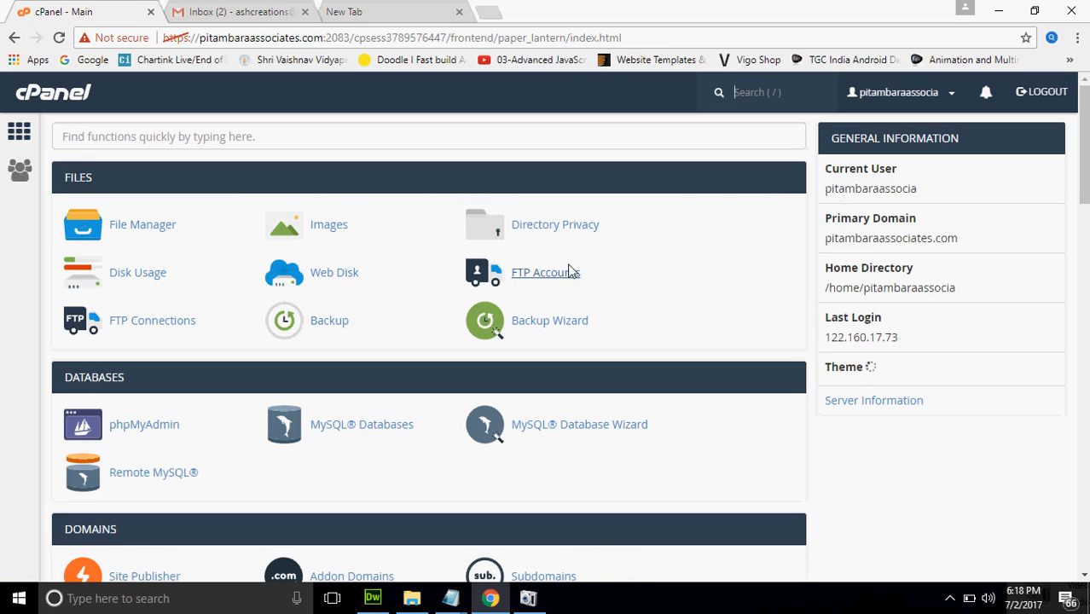
{"action": "left_click", "coordinate": [555, 326]}
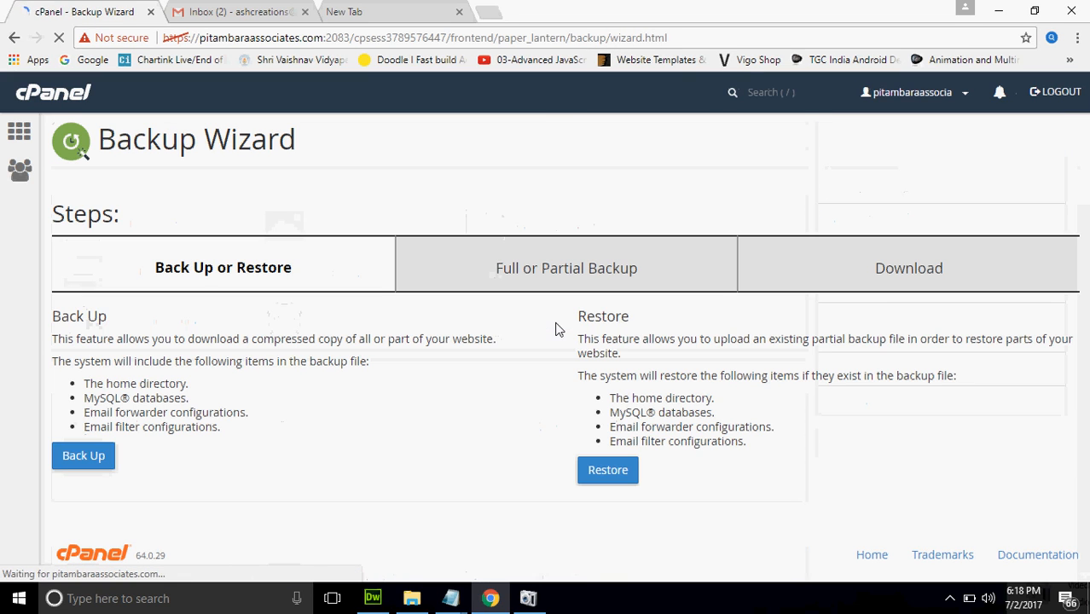
{"action": "left_click", "coordinate": [85, 471]}
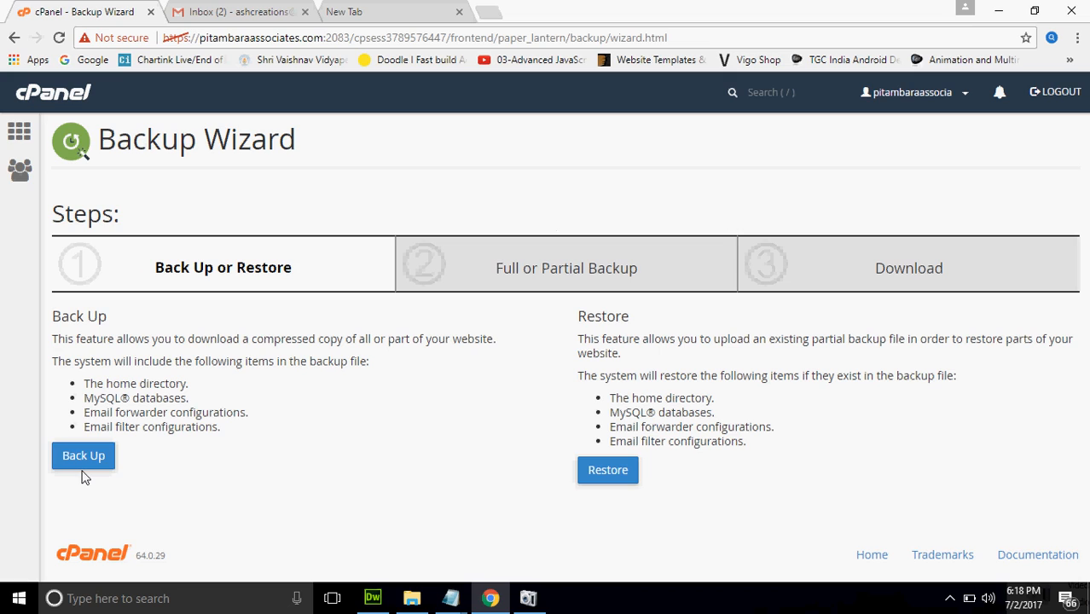
{"action": "left_click", "coordinate": [16, 133]}
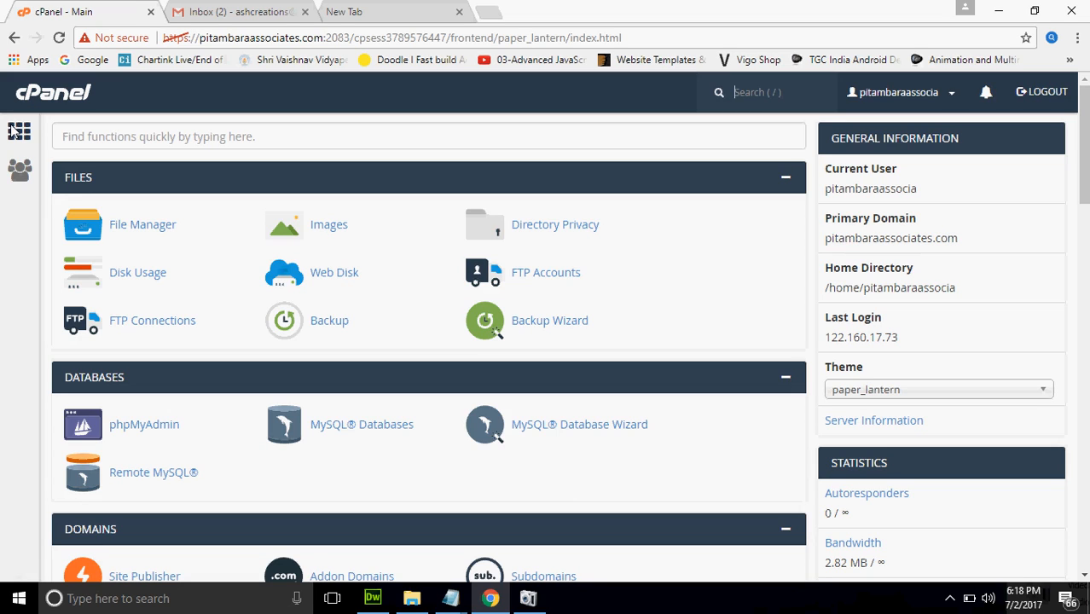
{"action": "left_click", "coordinate": [333, 429]}
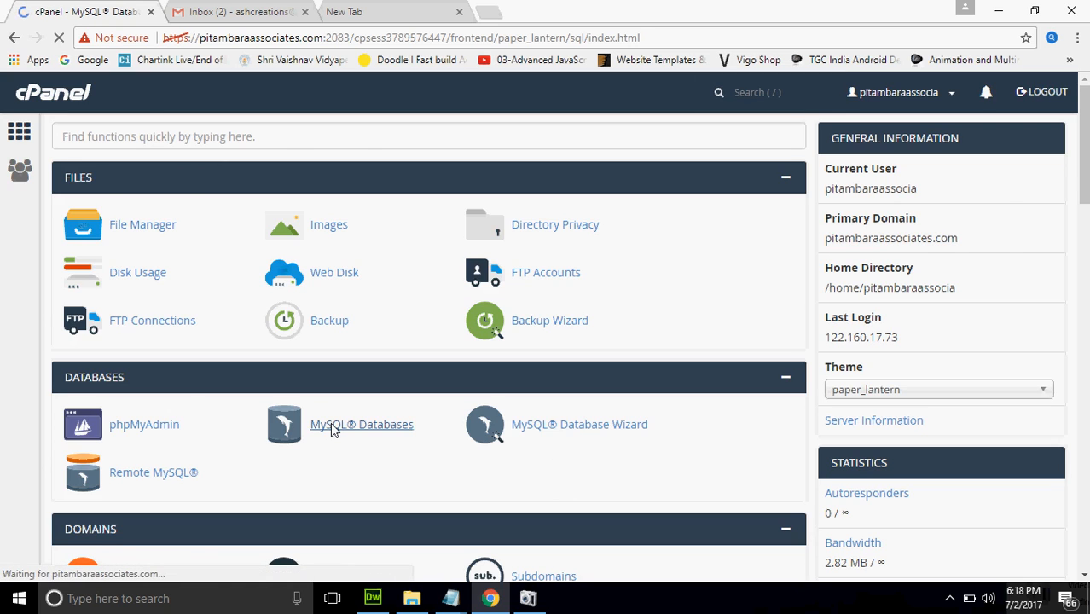
{"action": "left_click", "coordinate": [288, 341]}
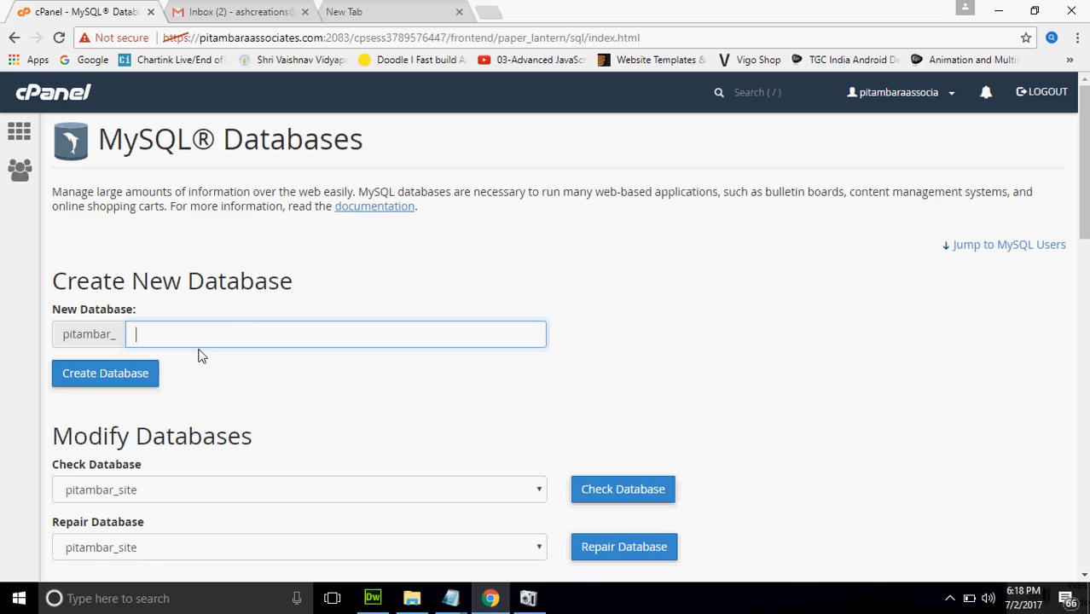
{"action": "double_click", "coordinate": [93, 335]}
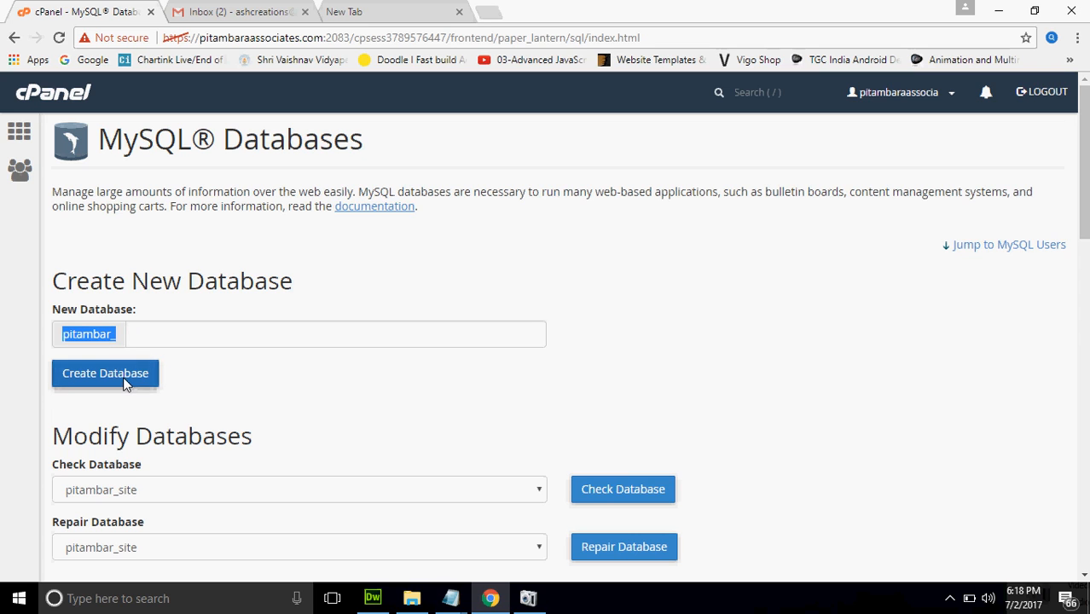
{"action": "left_click_drag", "start_coordinate": [1083, 181], "coordinate": [1085, 401]}
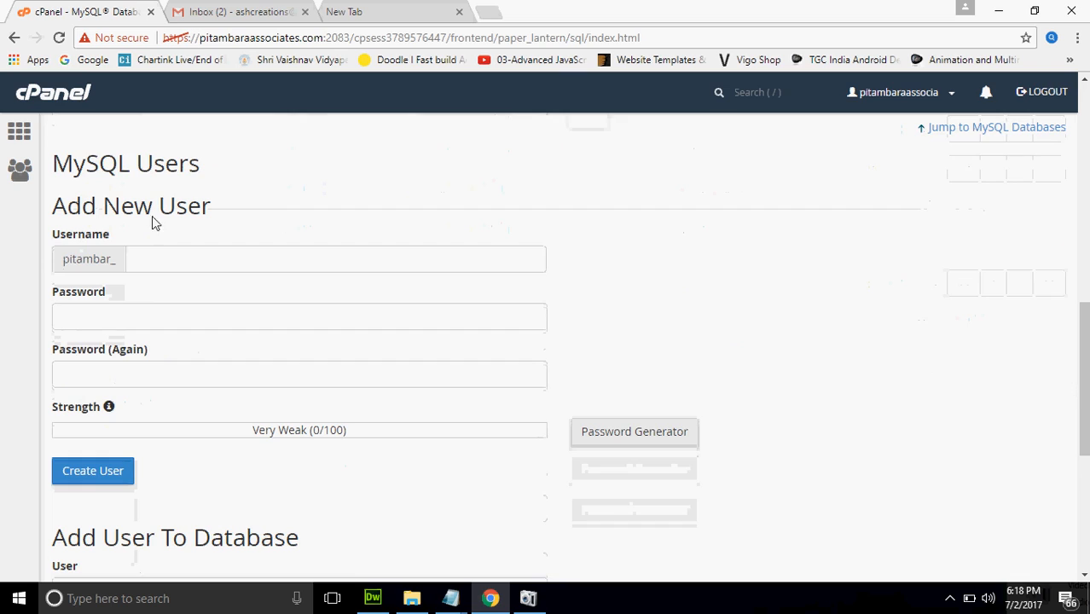
{"action": "left_click", "coordinate": [177, 265]}
{"action": "left_click", "coordinate": [137, 314]}
{"action": "left_click", "coordinate": [105, 373]}
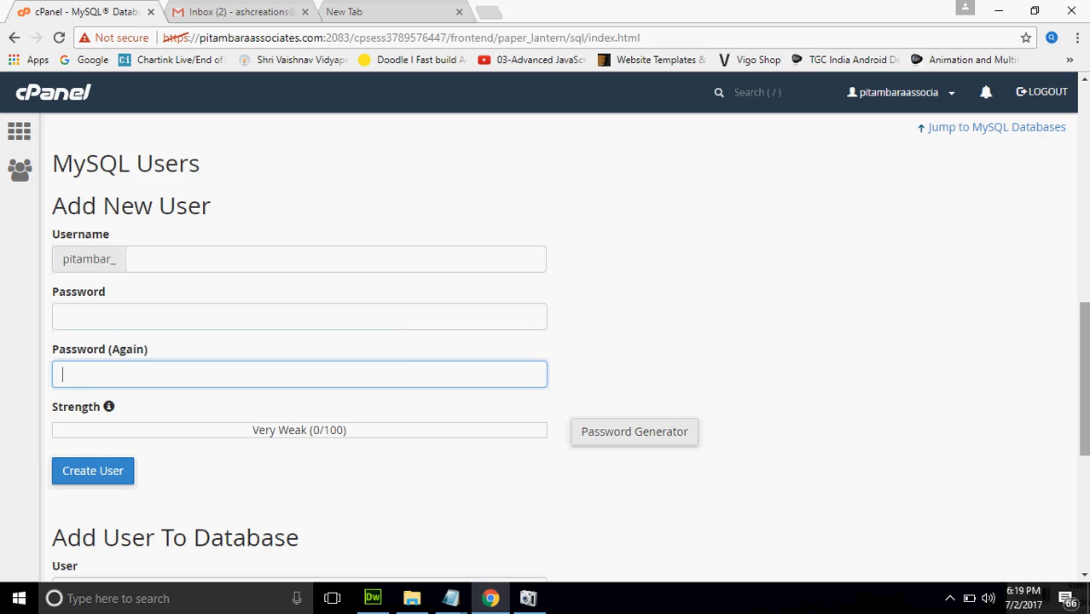
{"action": "scroll", "coordinate": [178, 341], "scroll_direction": "down", "scroll_amount": 4}
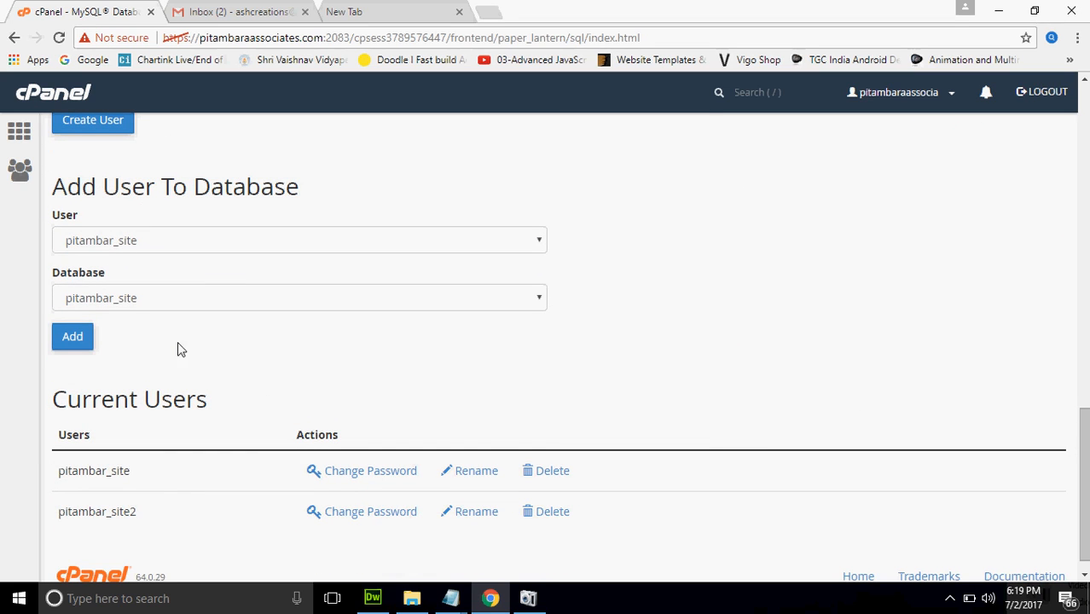
{"action": "left_click", "coordinate": [77, 338]}
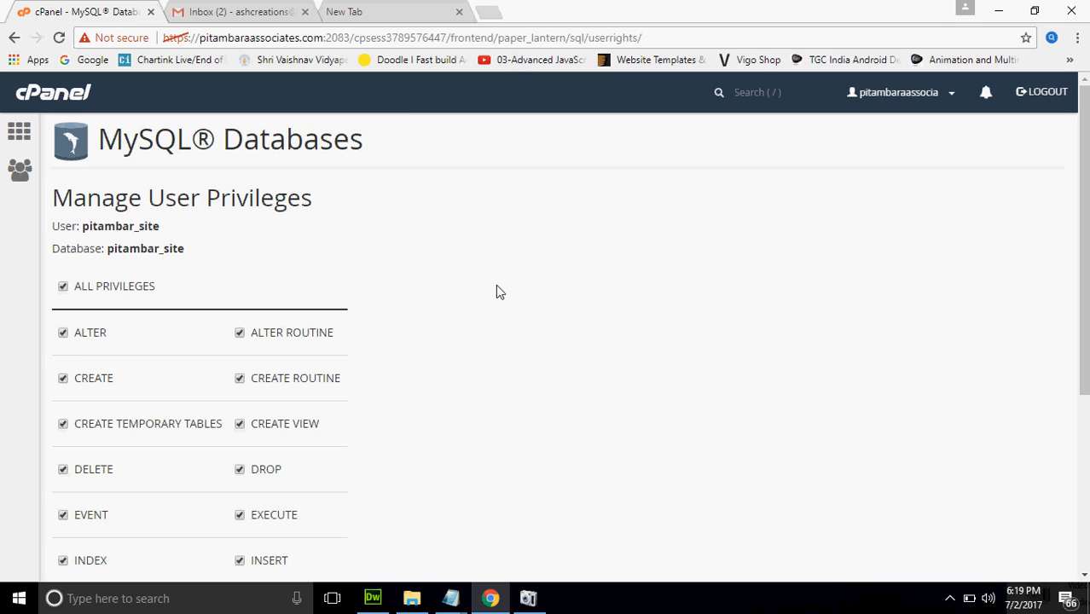
{"action": "left_click", "coordinate": [11, 37]}
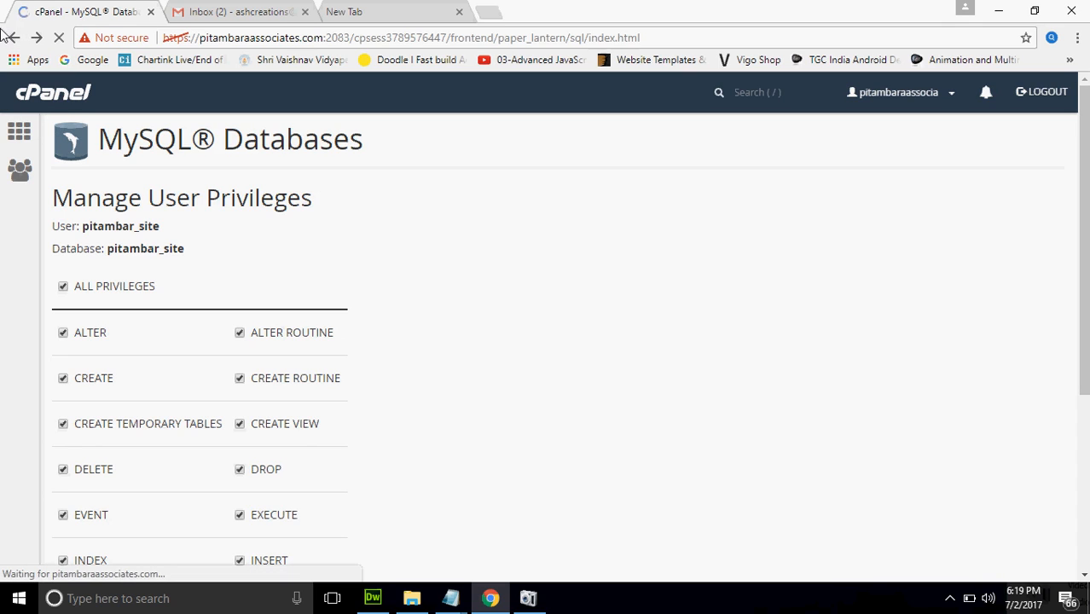
{"action": "left_click", "coordinate": [10, 37]}
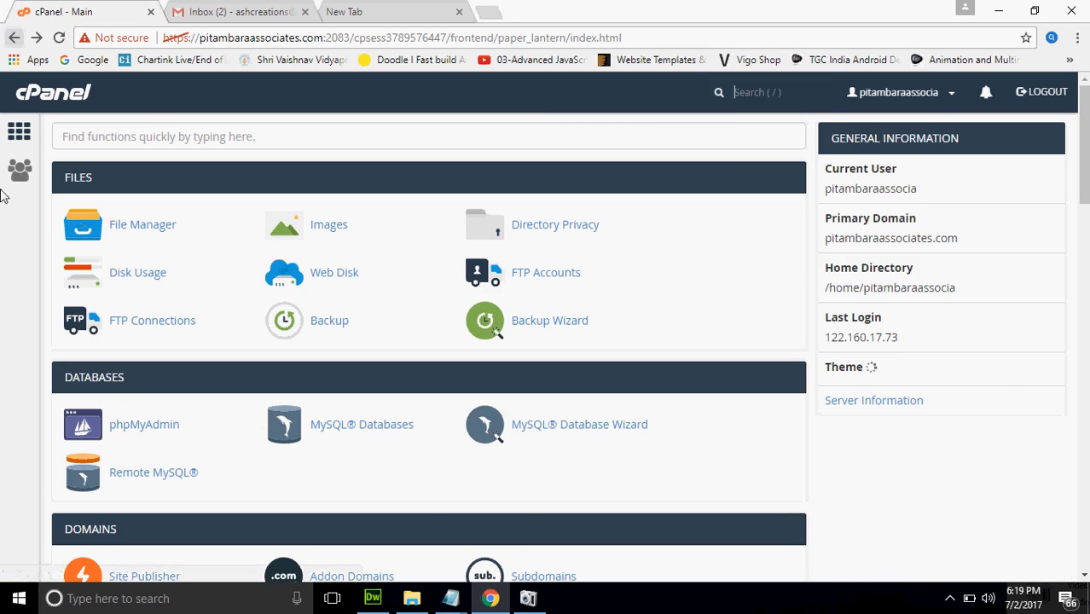
{"action": "left_click", "coordinate": [123, 426]}
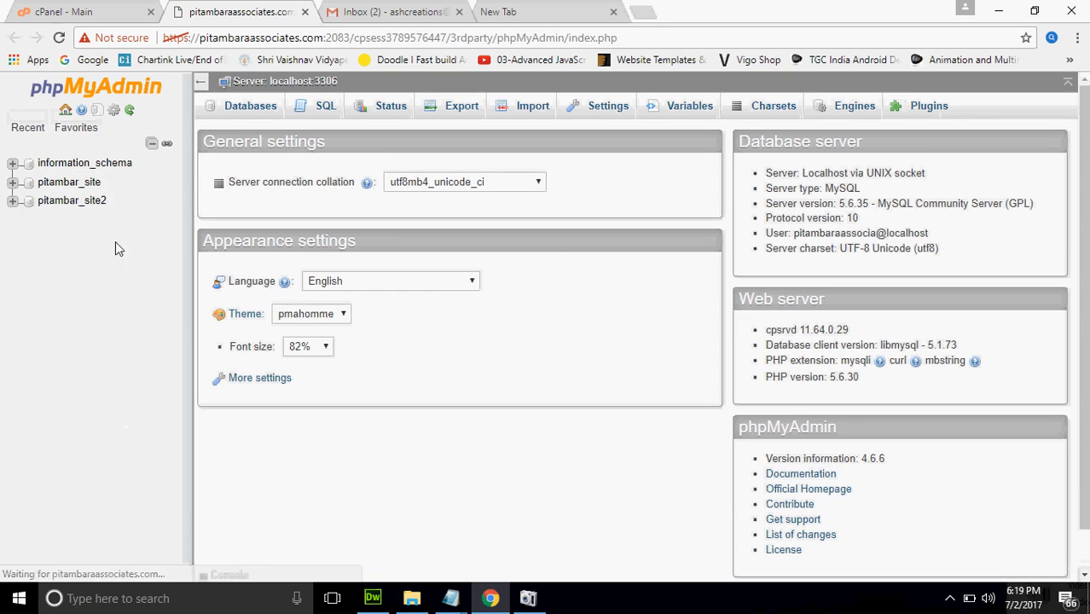
{"action": "left_click", "coordinate": [72, 202]}
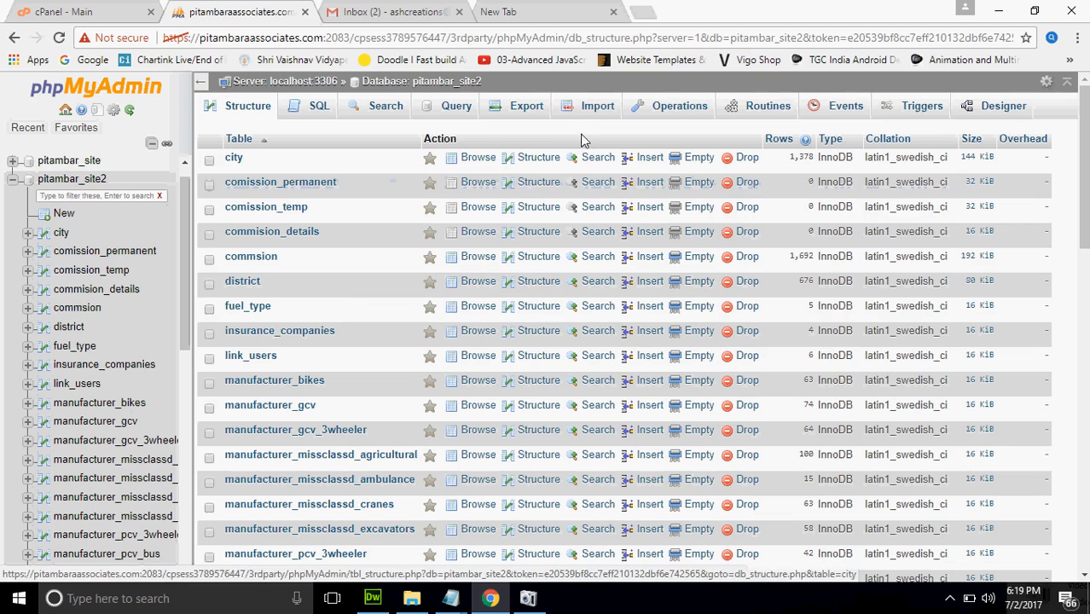
{"action": "left_click", "coordinate": [597, 106]}
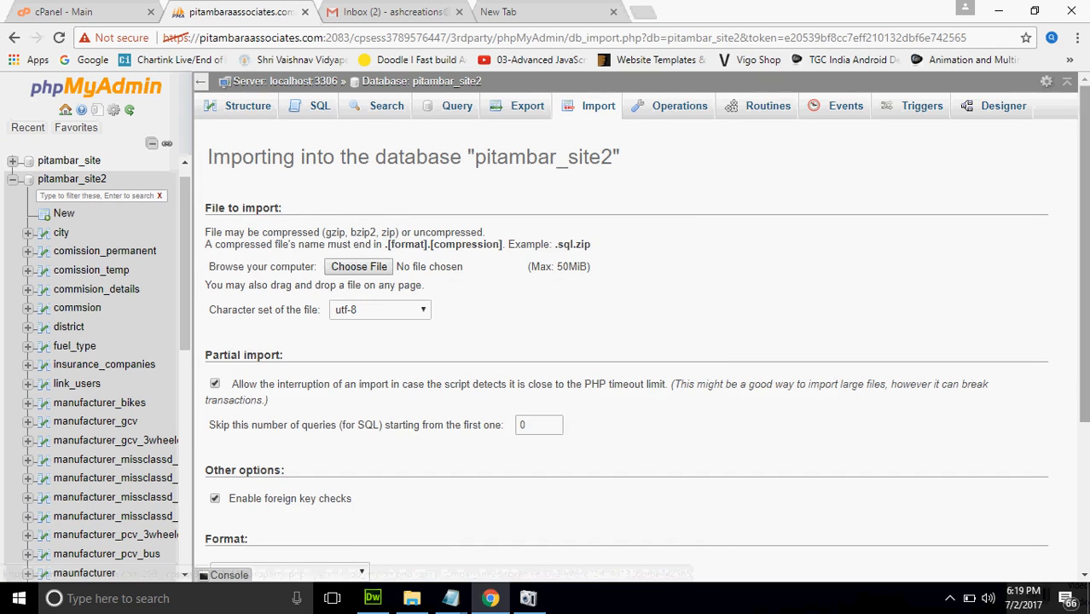
{"action": "scroll", "coordinate": [359, 450], "scroll_direction": "down", "scroll_amount": 3}
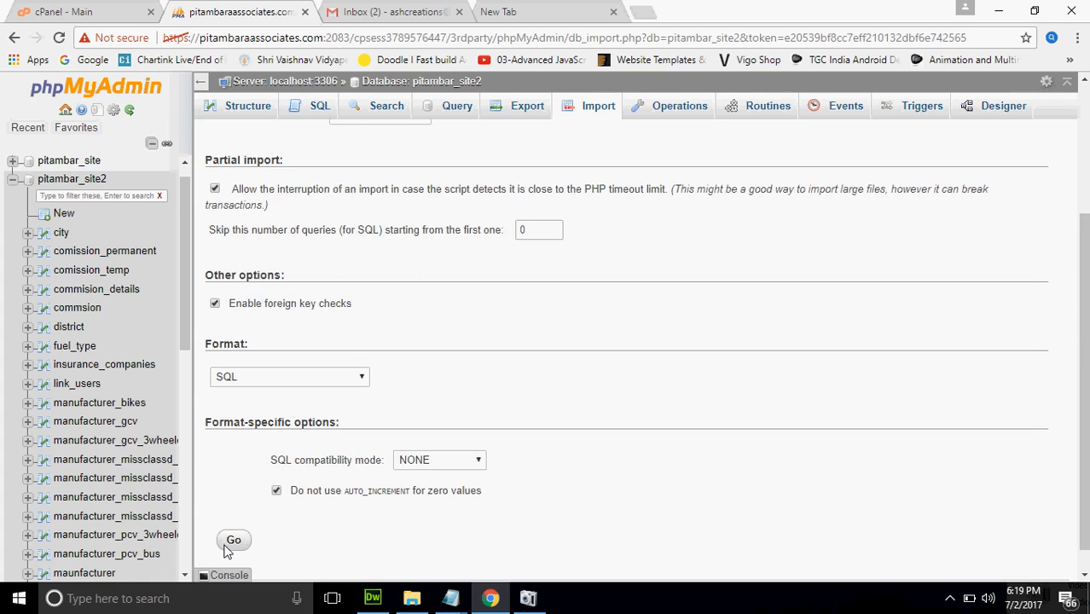
{"action": "left_click", "coordinate": [305, 12]}
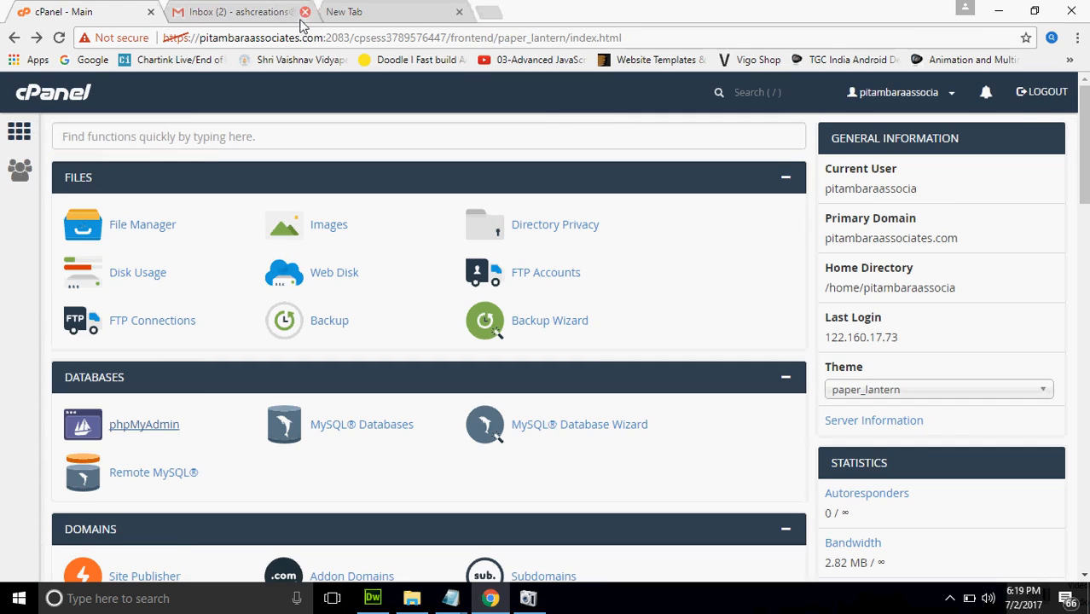
{"action": "left_click", "coordinate": [559, 429]}
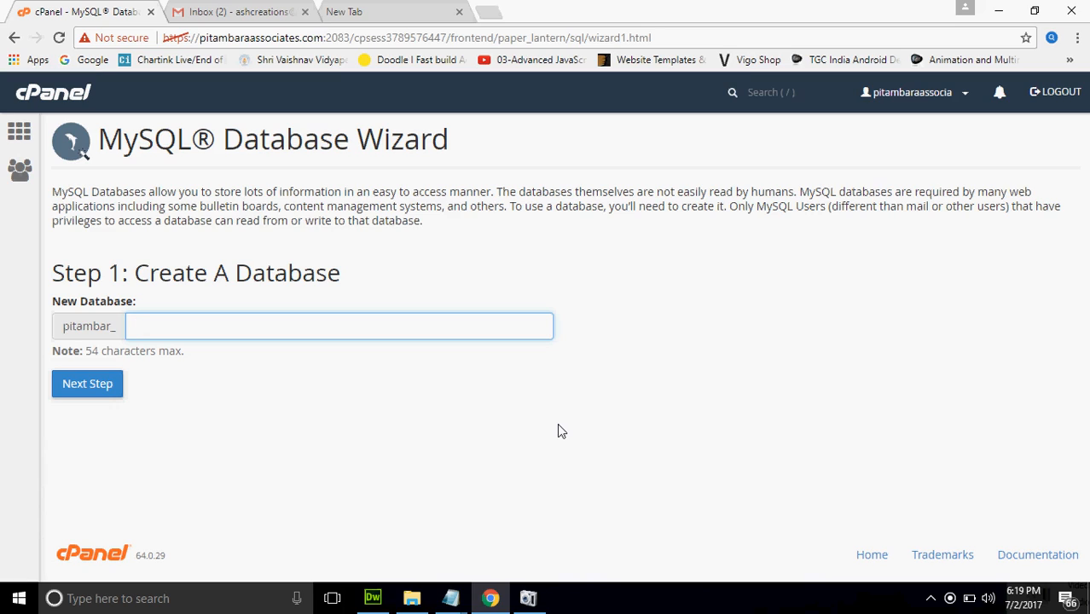
{"action": "left_click", "coordinate": [19, 133]}
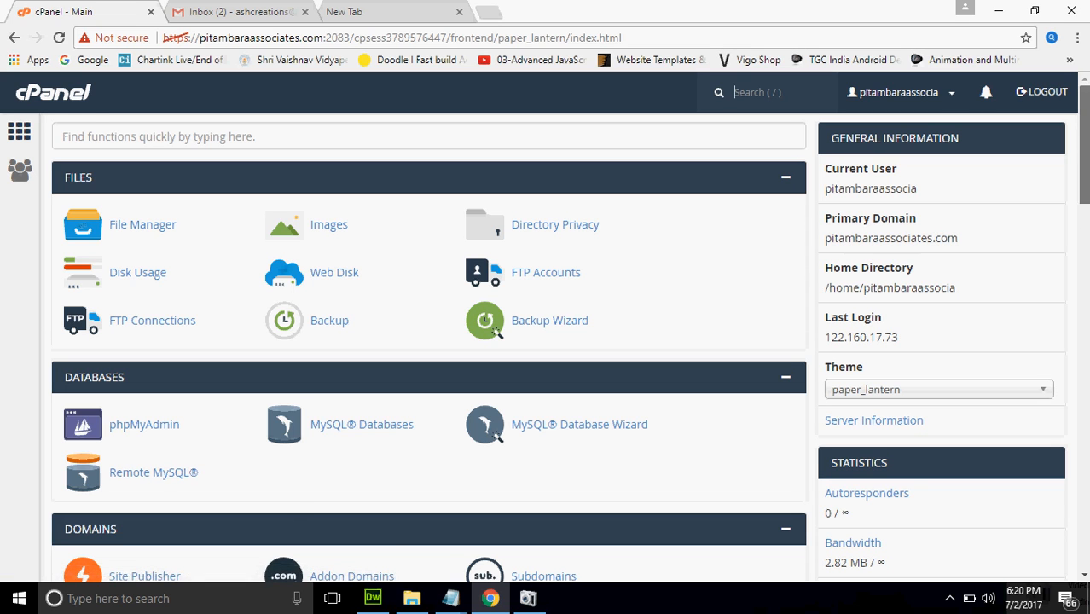
{"action": "scroll", "coordinate": [1083, 145], "scroll_direction": "down", "scroll_amount": 3}
{"action": "scroll", "coordinate": [1083, 171], "scroll_direction": "down", "scroll_amount": 1}
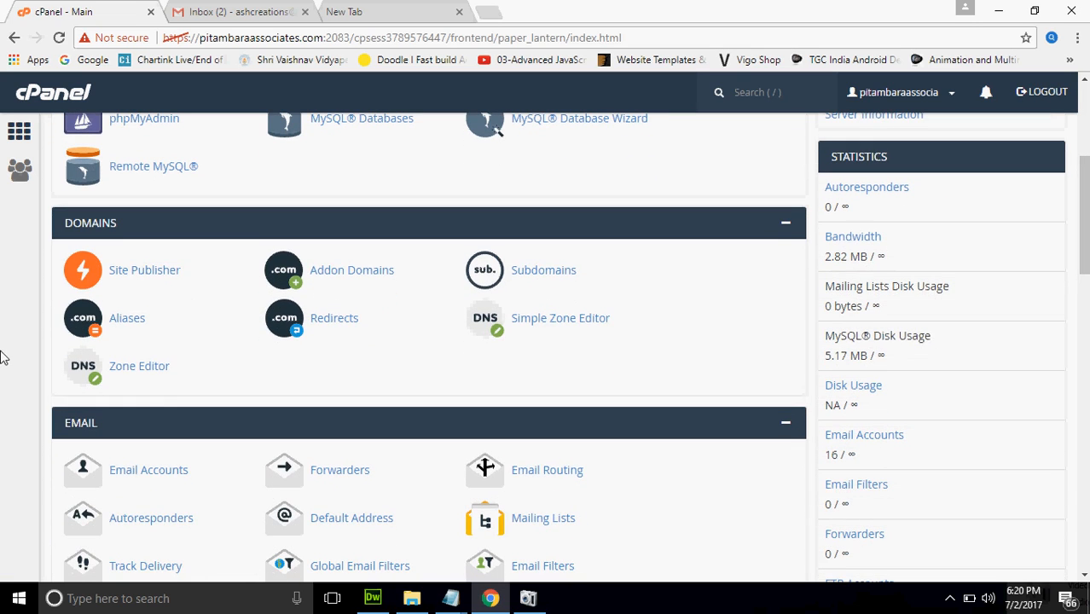
Fill the Addon Domains form with asd.com, subdomain asd and document root public_html/asd.com
{"action": "left_click", "coordinate": [331, 271]}
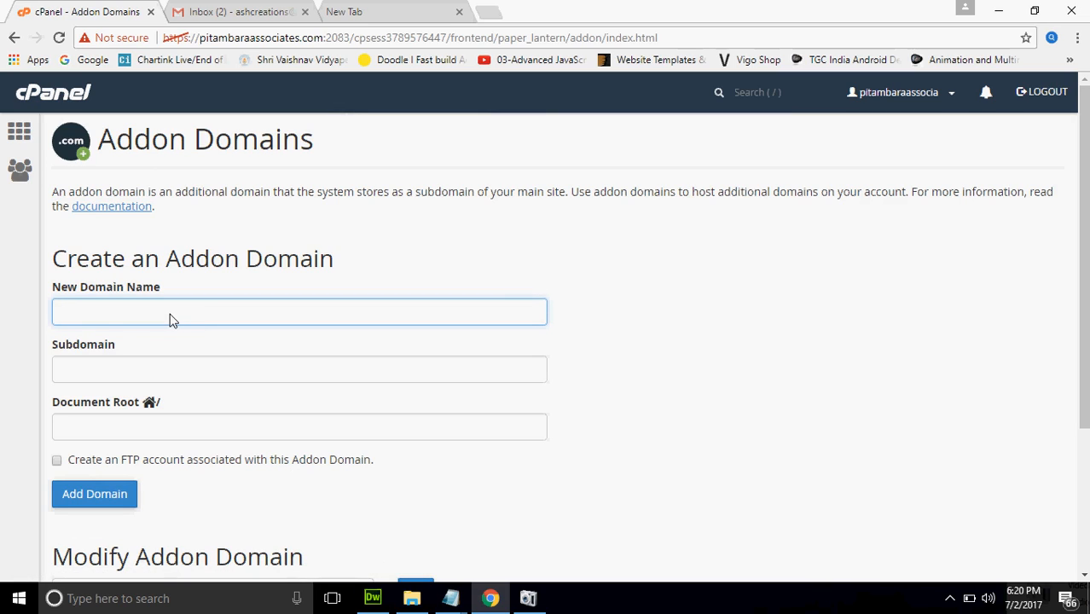
{"action": "type", "text": "asd.com"}
{"action": "left_click", "coordinate": [128, 368]}
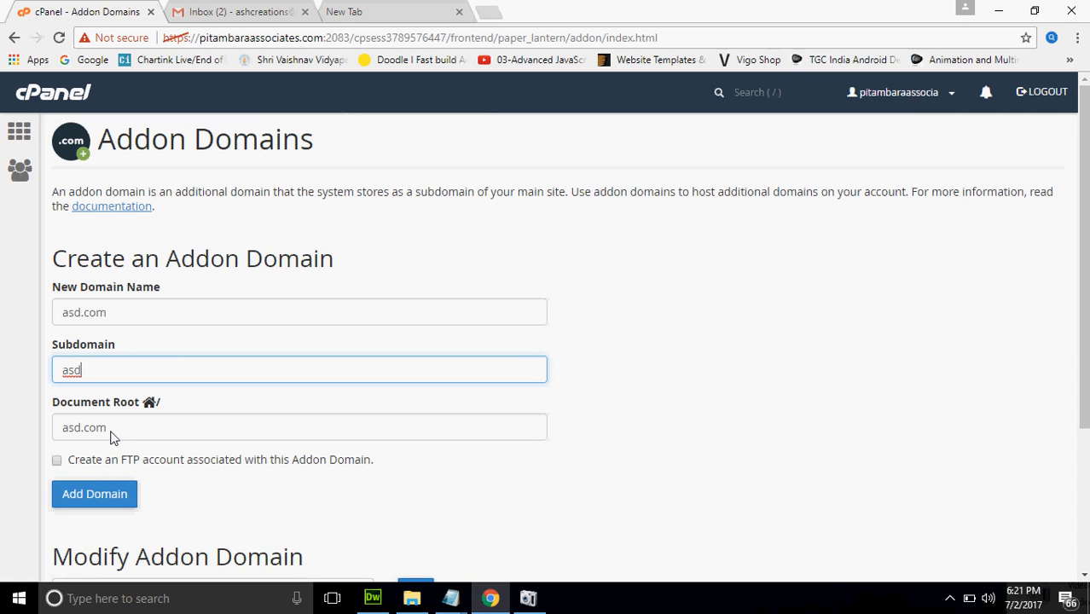
{"action": "key", "text": "BackSpace"}
{"action": "key", "text": "BackSpace"}
{"action": "key", "text": "BackSpace"}
{"action": "type", "text": "asd"}
{"action": "key", "text": "Tab"}
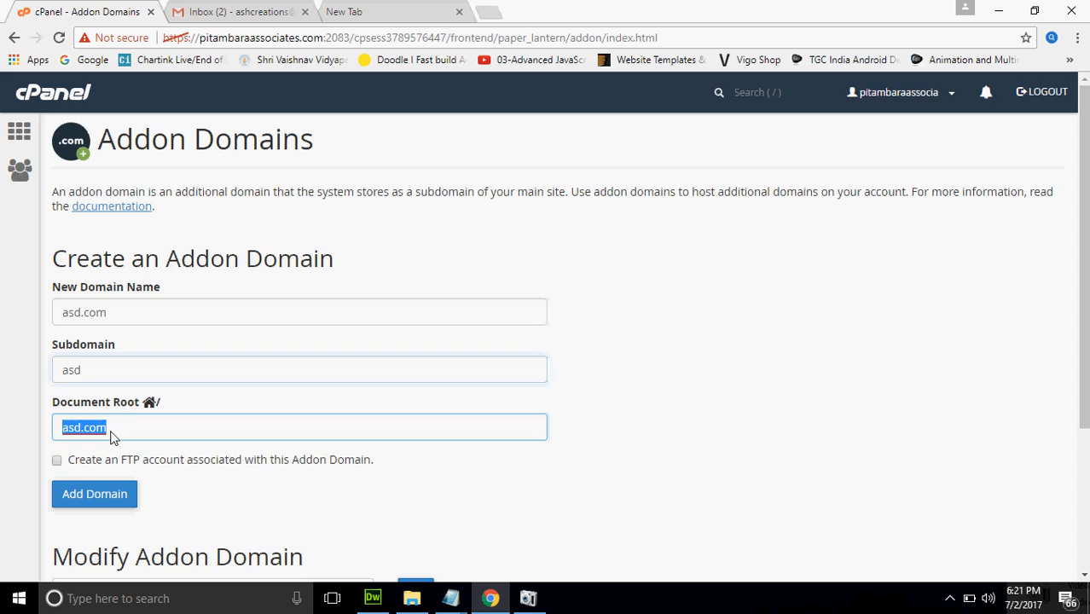
{"action": "type", "text": "/public"}
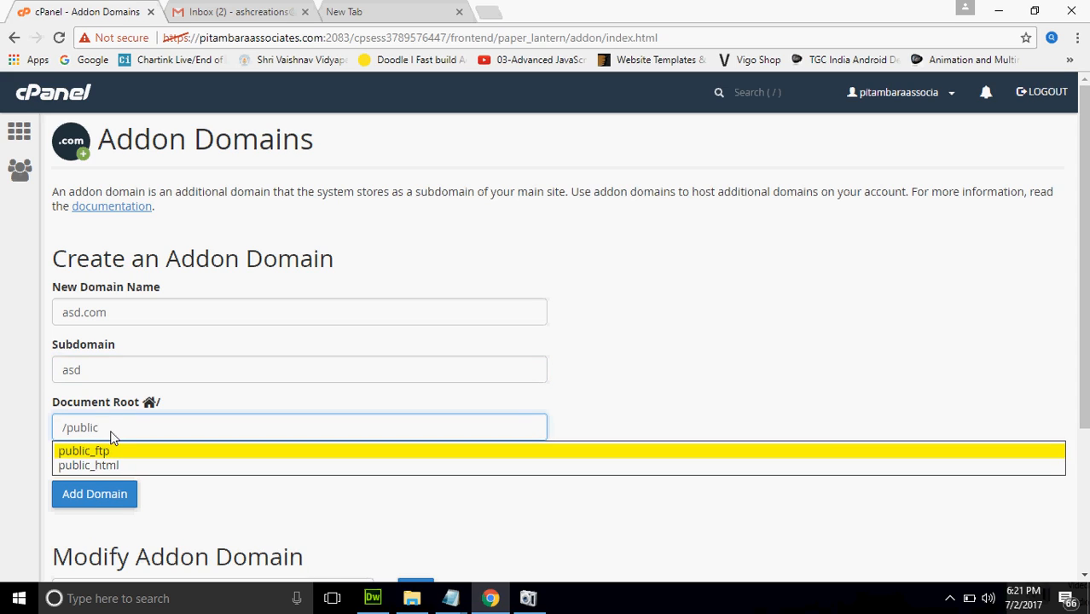
{"action": "left_click", "coordinate": [103, 462]}
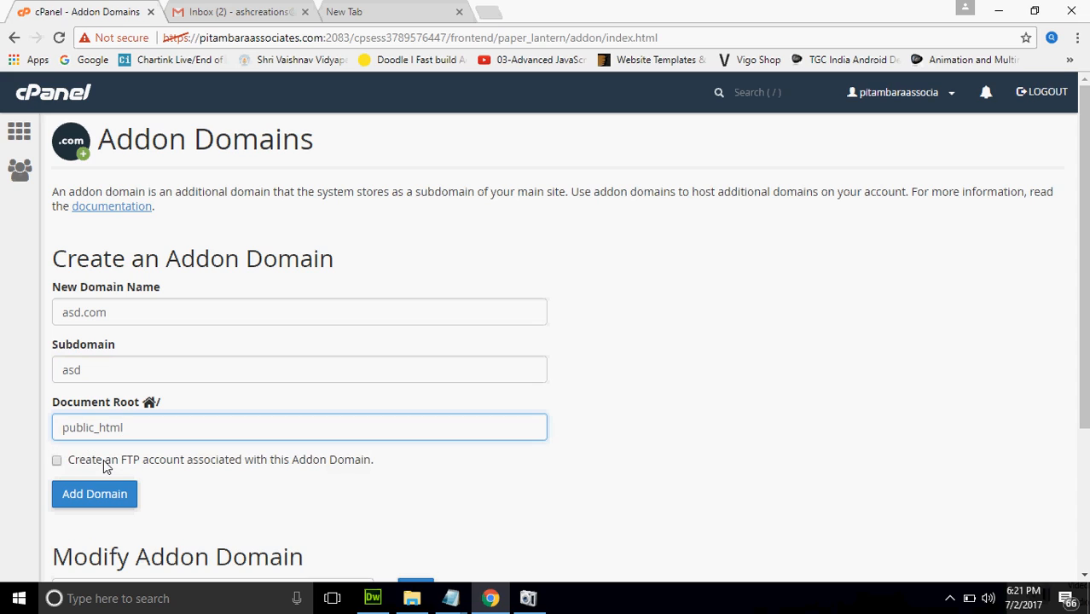
{"action": "type", "text": "asd."}
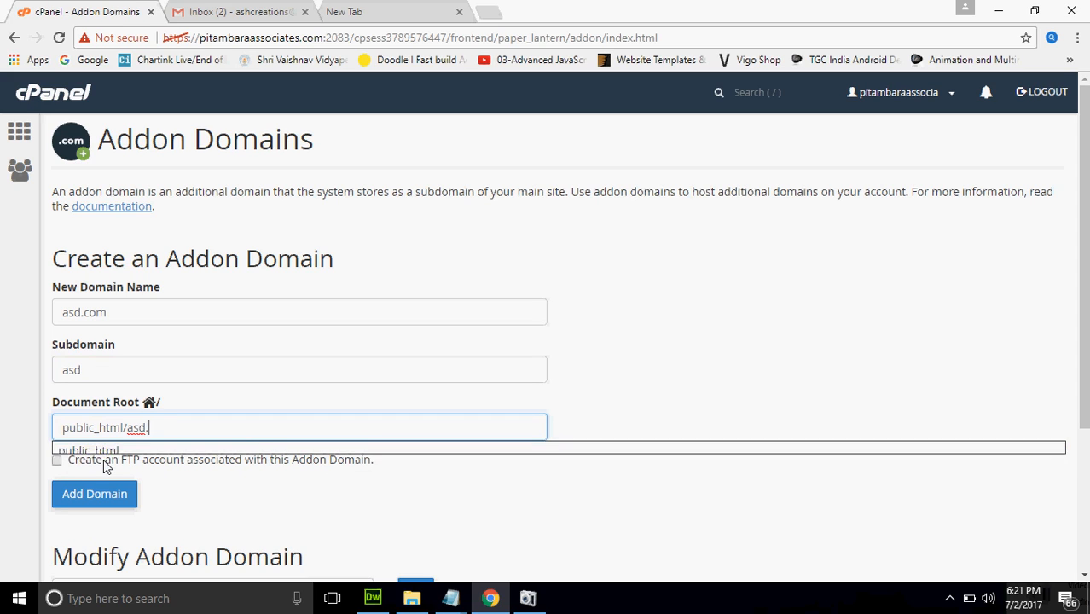
{"action": "type", "text": "com"}
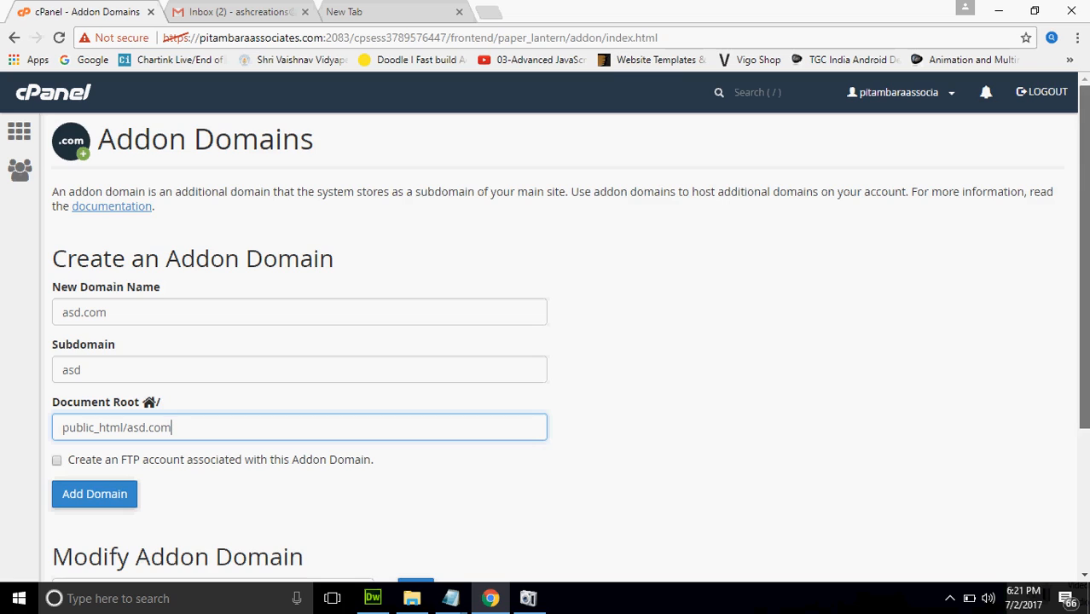
Leave the addon domain unsubmitted, return to the dashboard and open a new browser tab
{"action": "scroll", "coordinate": [1083, 341], "scroll_direction": "down", "scroll_amount": 1}
{"action": "scroll", "coordinate": [1083, 341], "scroll_direction": "down", "scroll_amount": 1}
{"action": "scroll", "coordinate": [1083, 341], "scroll_direction": "up", "scroll_amount": 2}
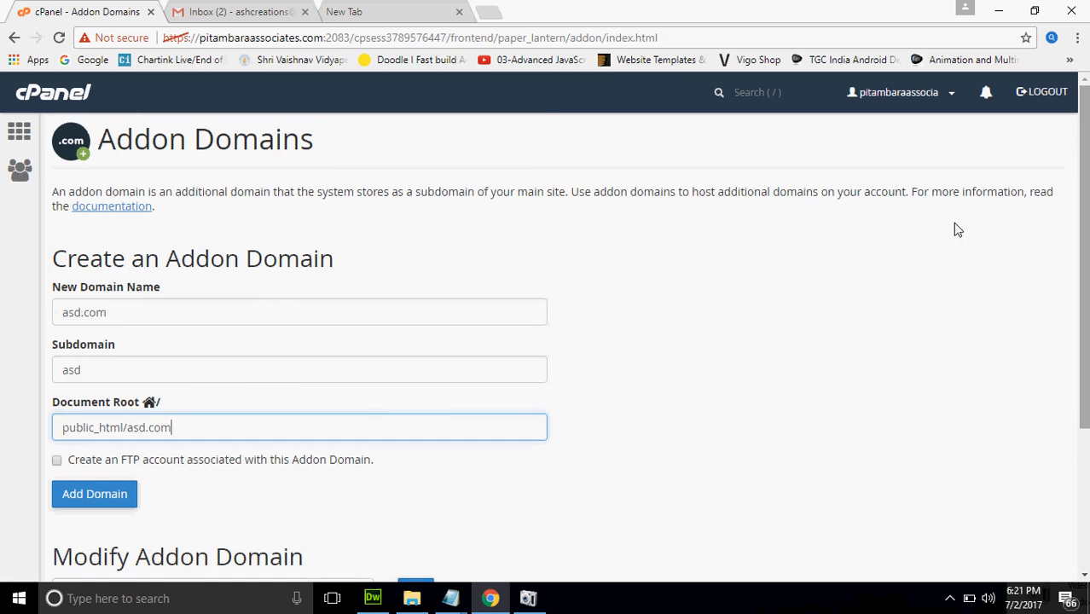
{"action": "left_click", "coordinate": [19, 137]}
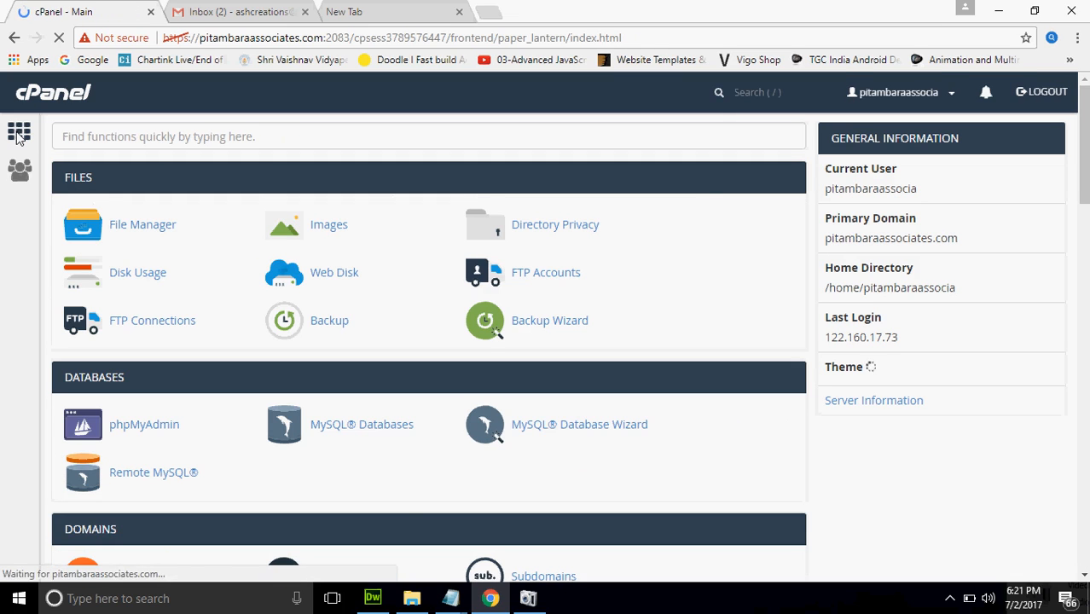
{"action": "left_click_drag", "start_coordinate": [1084, 131], "coordinate": [1086, 208]}
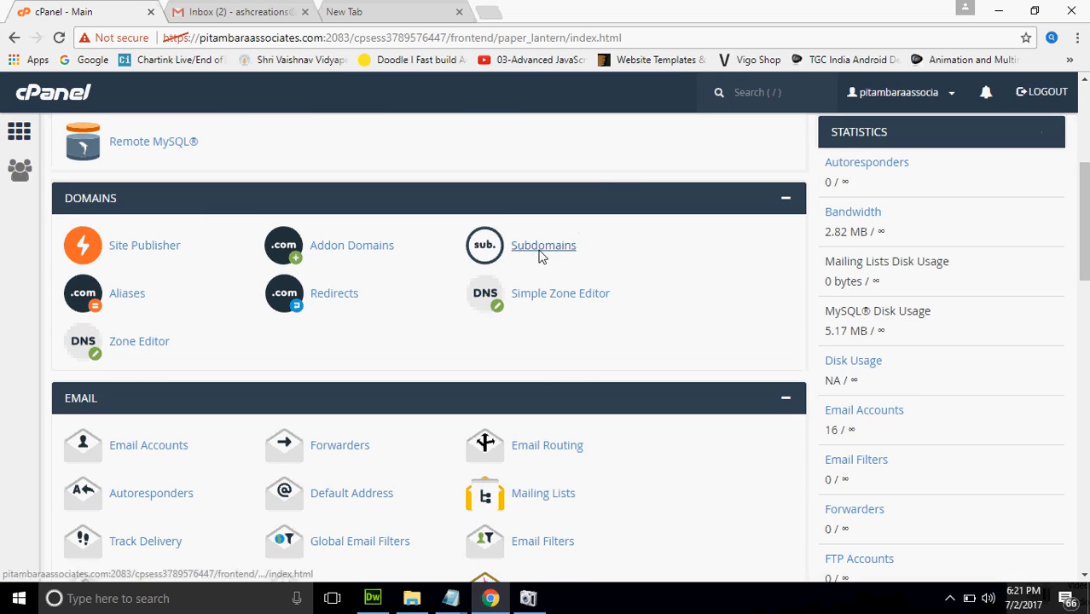
{"action": "left_click", "coordinate": [489, 13]}
Load bloggersworld.org and php.bloggersworld.org in two new browser tabs
{"action": "type", "text": "blog"}
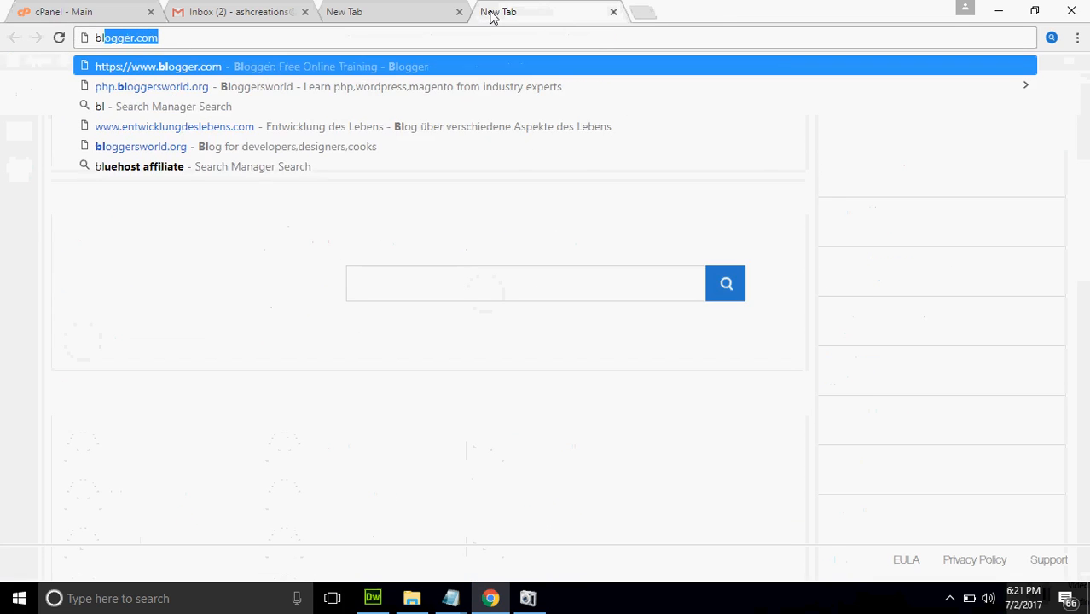
{"action": "type", "text": "g"}
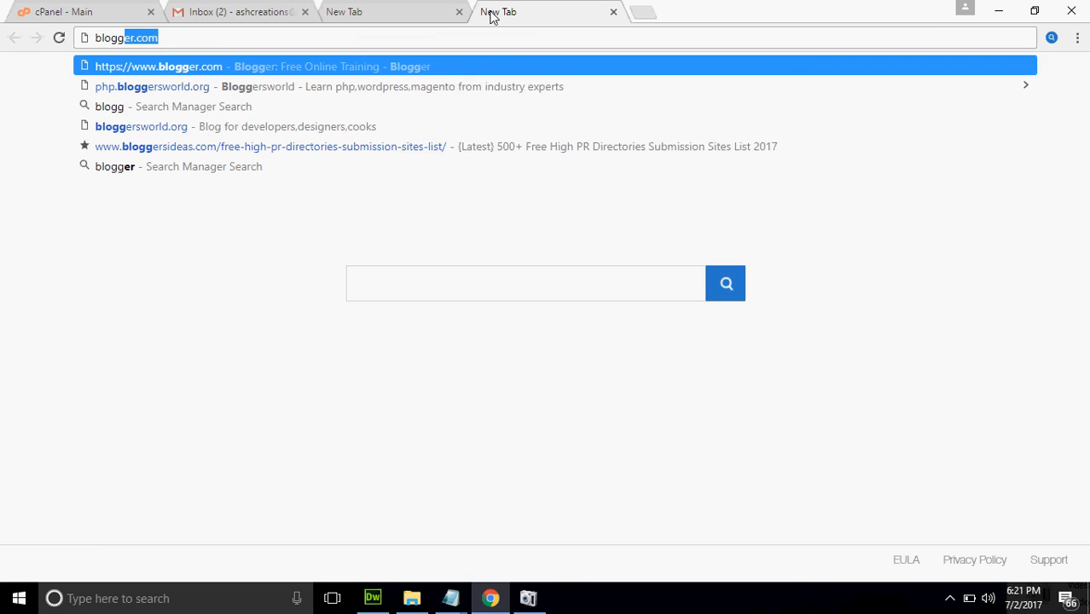
{"action": "key", "text": "Down"}
{"action": "key", "text": "Down"}
{"action": "key", "text": "Down"}
{"action": "key", "text": "Return"}
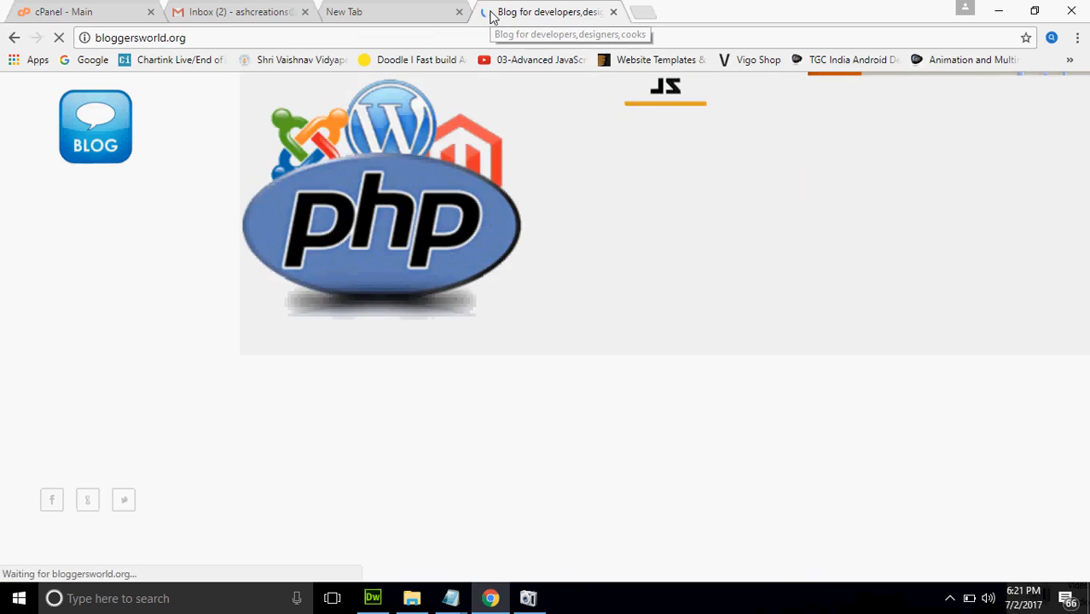
{"action": "key", "text": "ctrl+t"}
{"action": "type", "text": "php"}
{"action": "key", "text": "Return"}
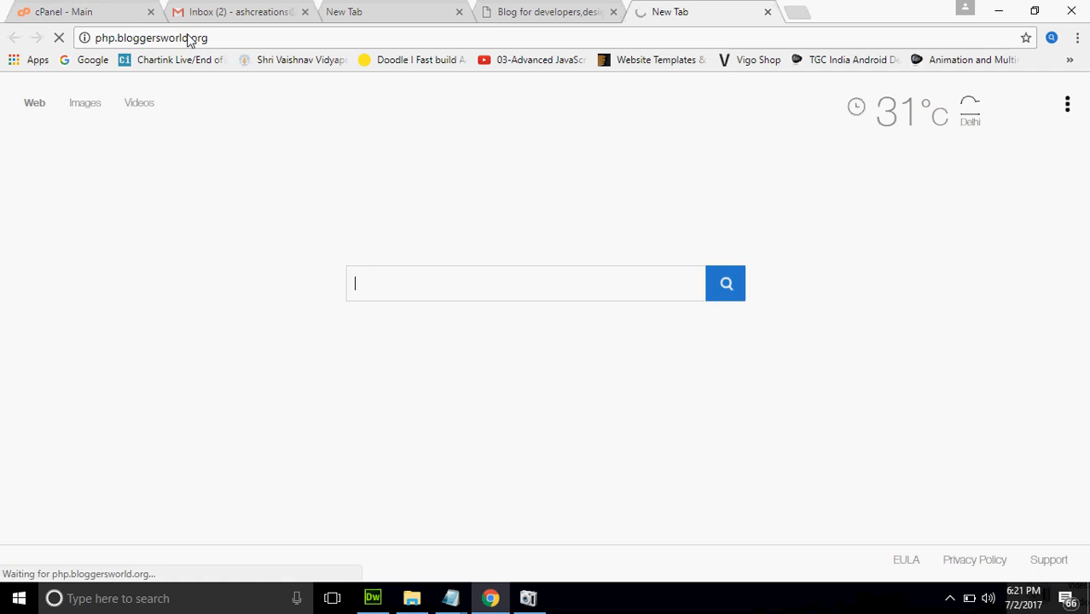
{"action": "left_click", "coordinate": [555, 11]}
{"action": "left_click", "coordinate": [641, 8]}
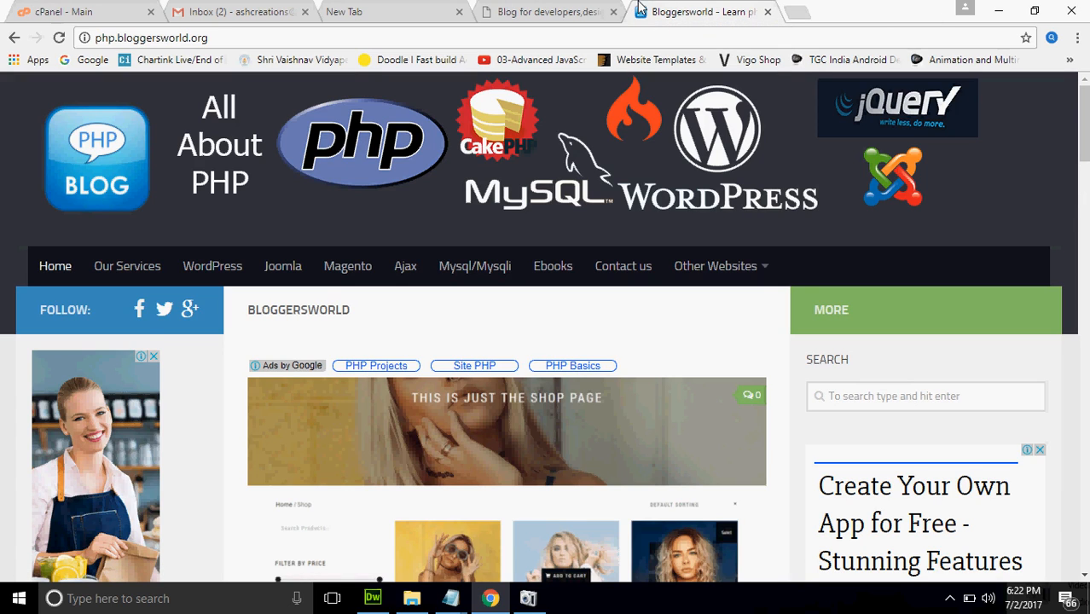
Open the Html sister site from Other Websites, then return to the cPanel - Main tab
{"action": "mouse_move", "coordinate": [712, 266]}
{"action": "left_click", "coordinate": [681, 310]}
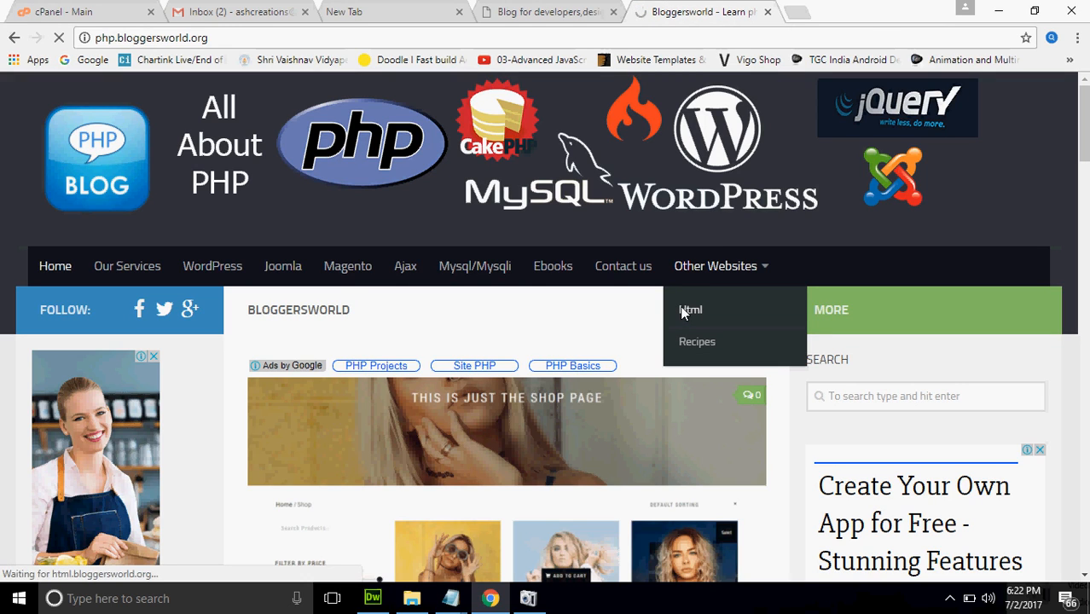
{"action": "left_click", "coordinate": [562, 8]}
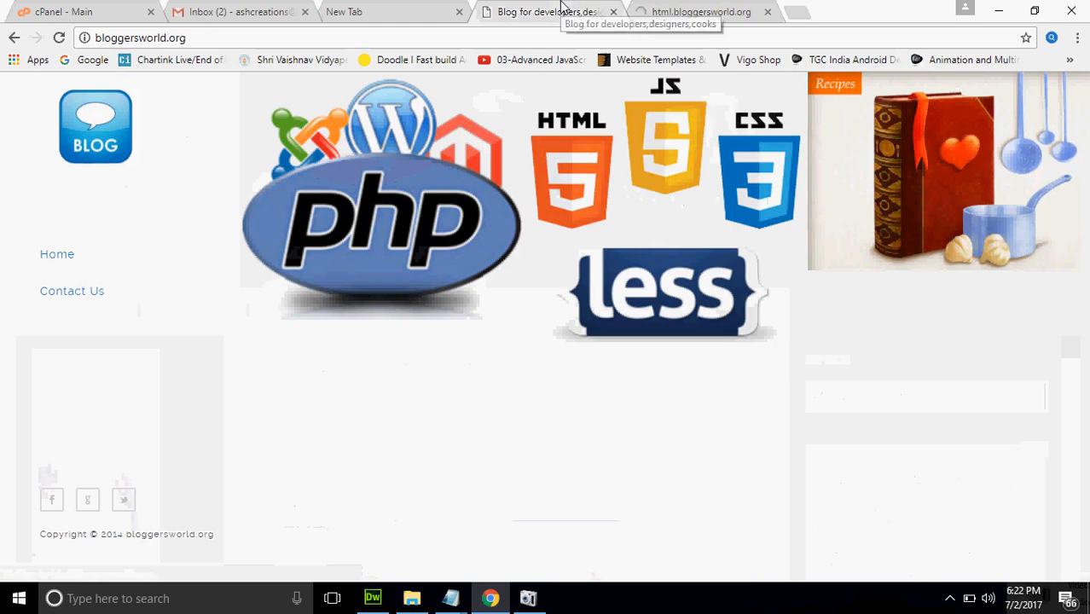
{"action": "left_click", "coordinate": [643, 7]}
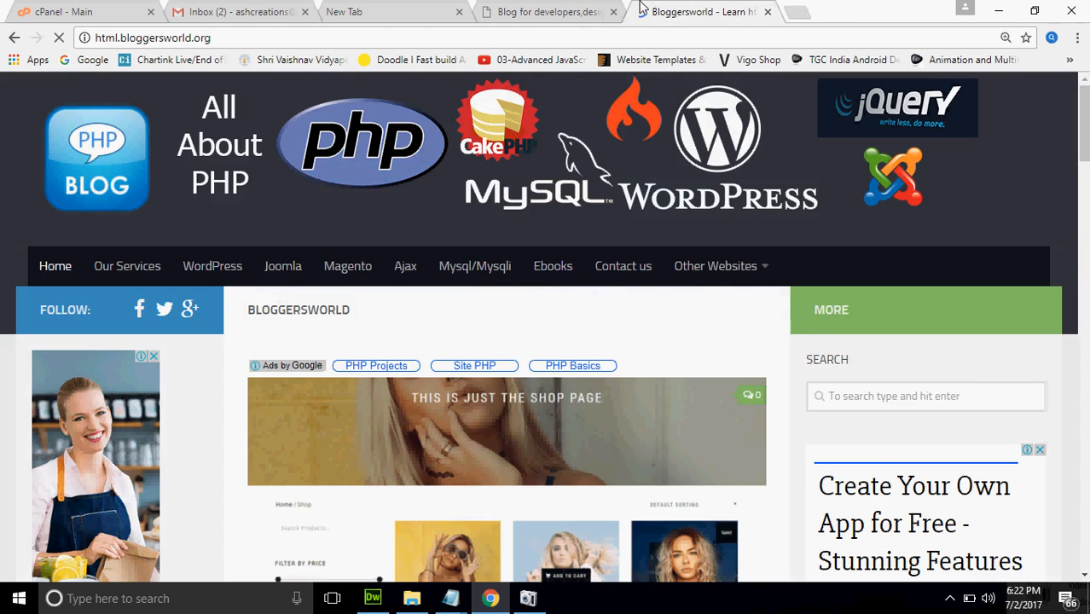
{"action": "left_click", "coordinate": [136, 10]}
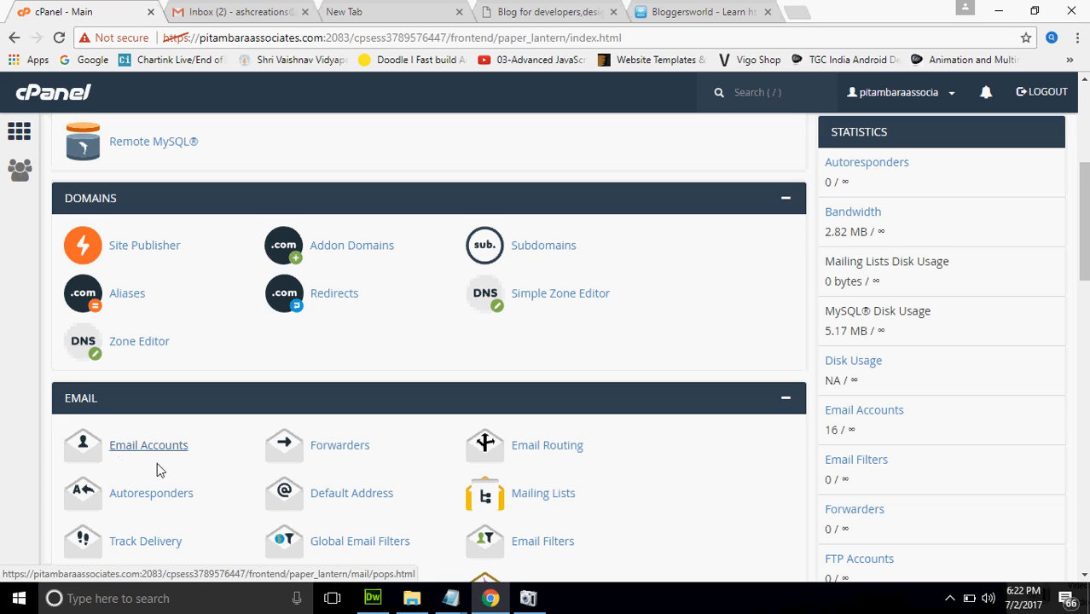
{"action": "left_click", "coordinate": [358, 449]}
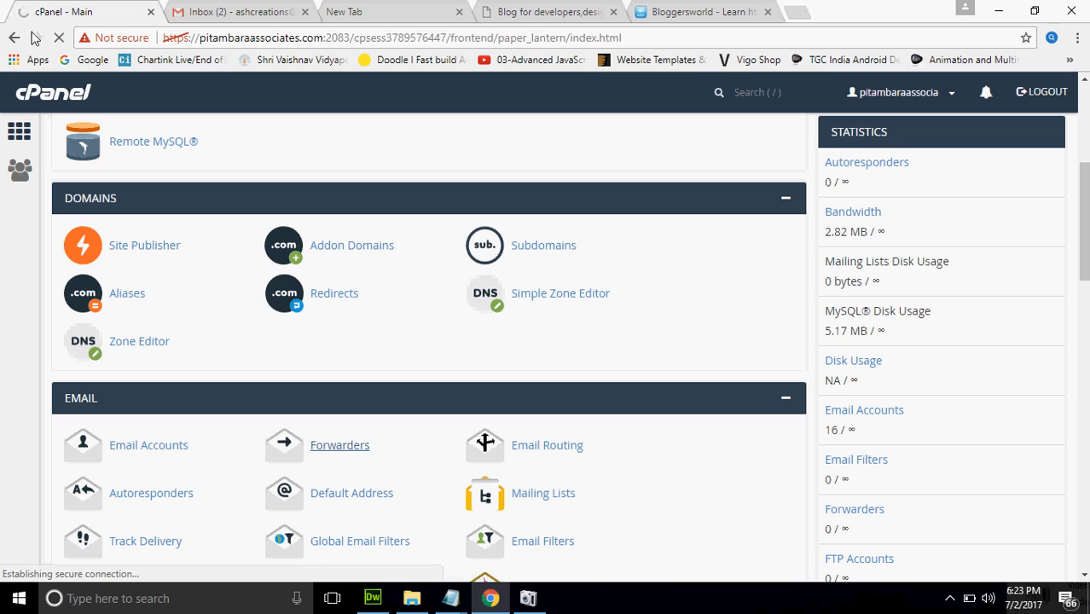
{"action": "left_click", "coordinate": [58, 38]}
{"action": "left_click_drag", "start_coordinate": [1087, 173], "coordinate": [1087, 290]}
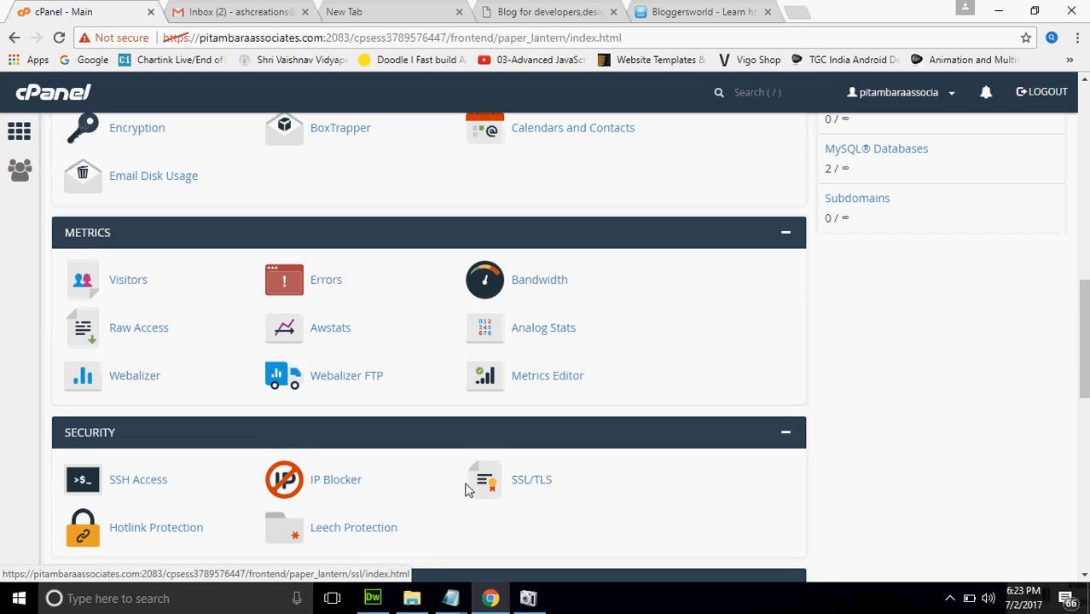
{"action": "left_click", "coordinate": [351, 481]}
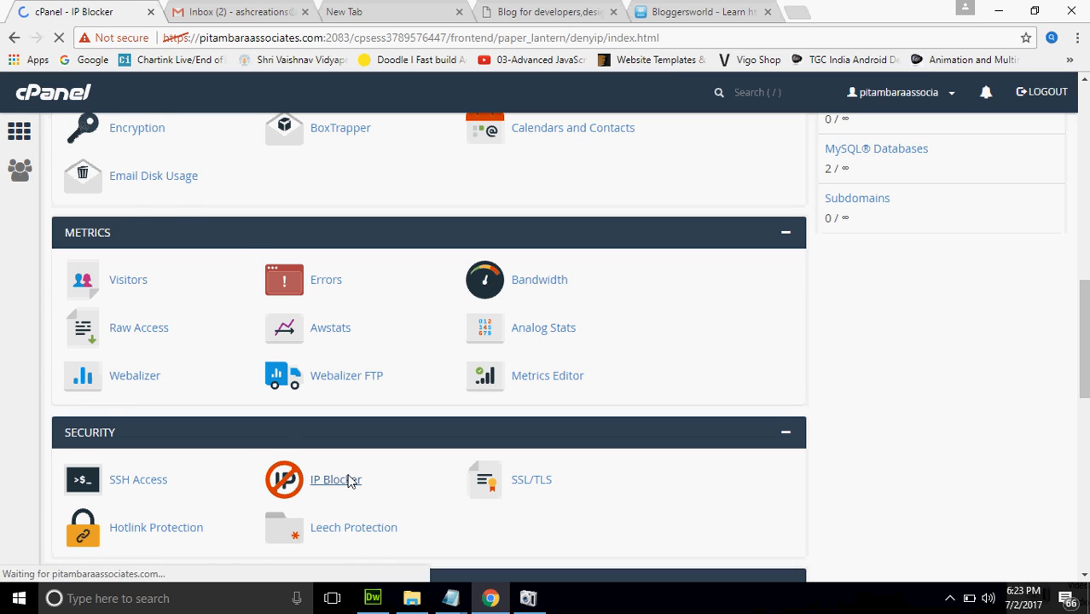
{"action": "left_click", "coordinate": [4, 40]}
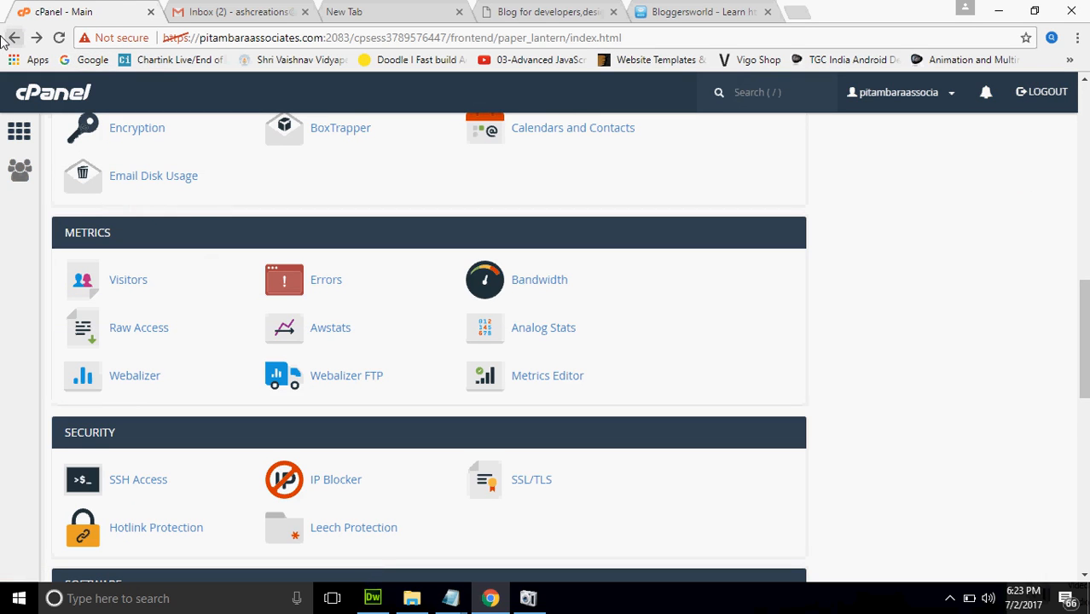
{"action": "left_click_drag", "start_coordinate": [1085, 410], "coordinate": [1084, 577]}
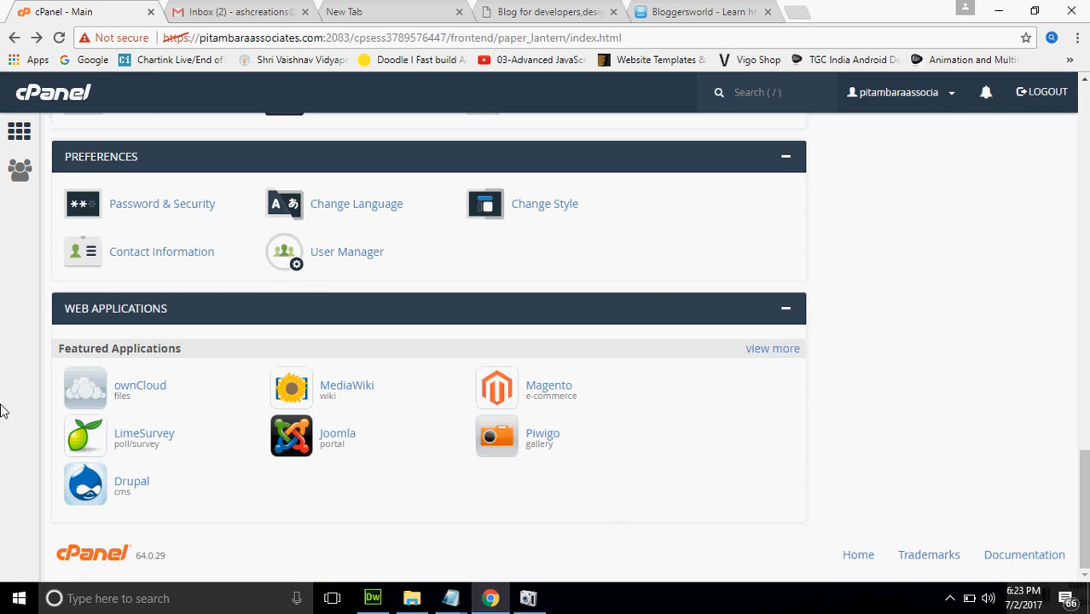
Expand the Installatron application list and open WordPress under Content Management
{"action": "left_click", "coordinate": [776, 349]}
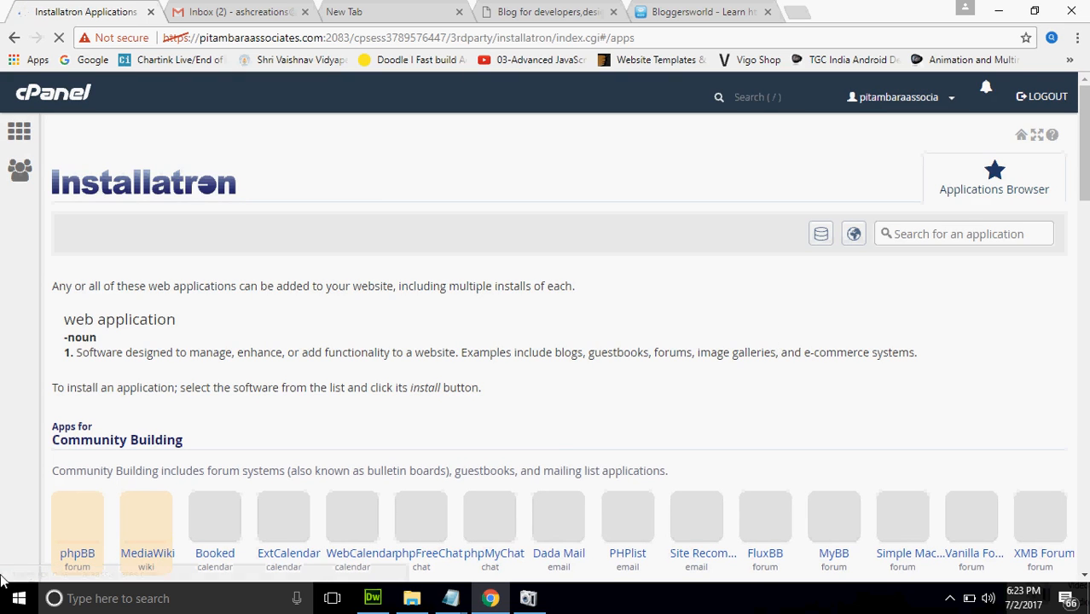
{"action": "scroll", "coordinate": [546, 341], "scroll_direction": "down", "scroll_amount": 4}
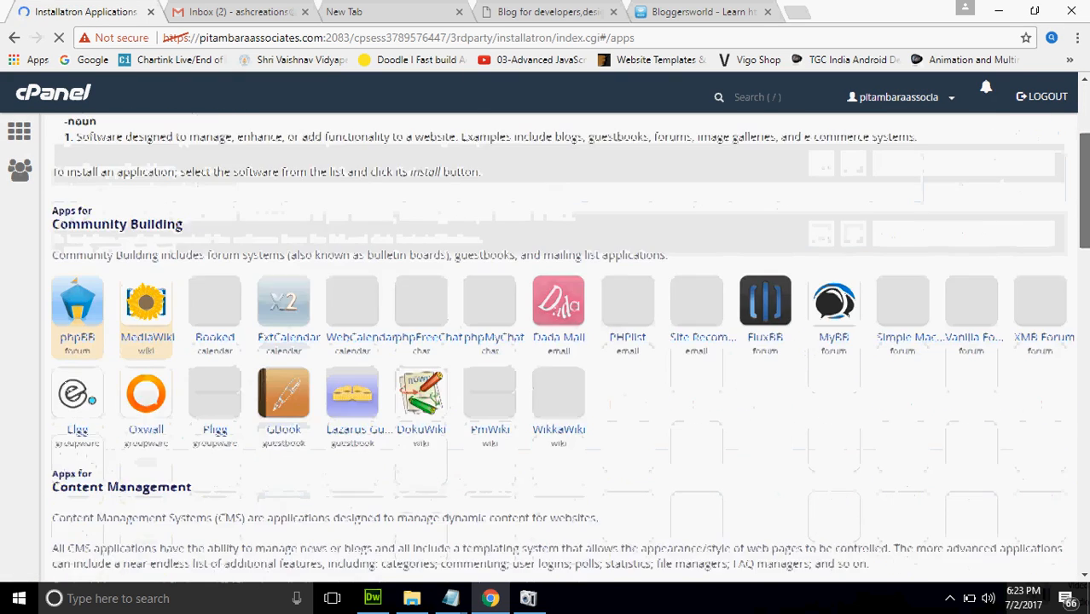
{"action": "scroll", "coordinate": [546, 341], "scroll_direction": "down", "scroll_amount": 2}
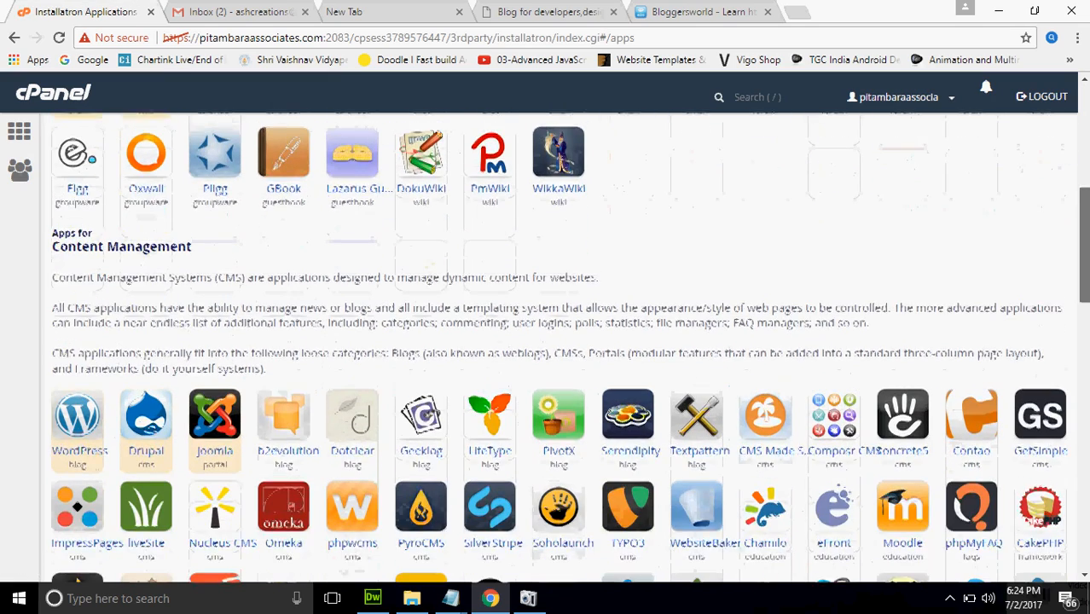
{"action": "left_click", "coordinate": [78, 413]}
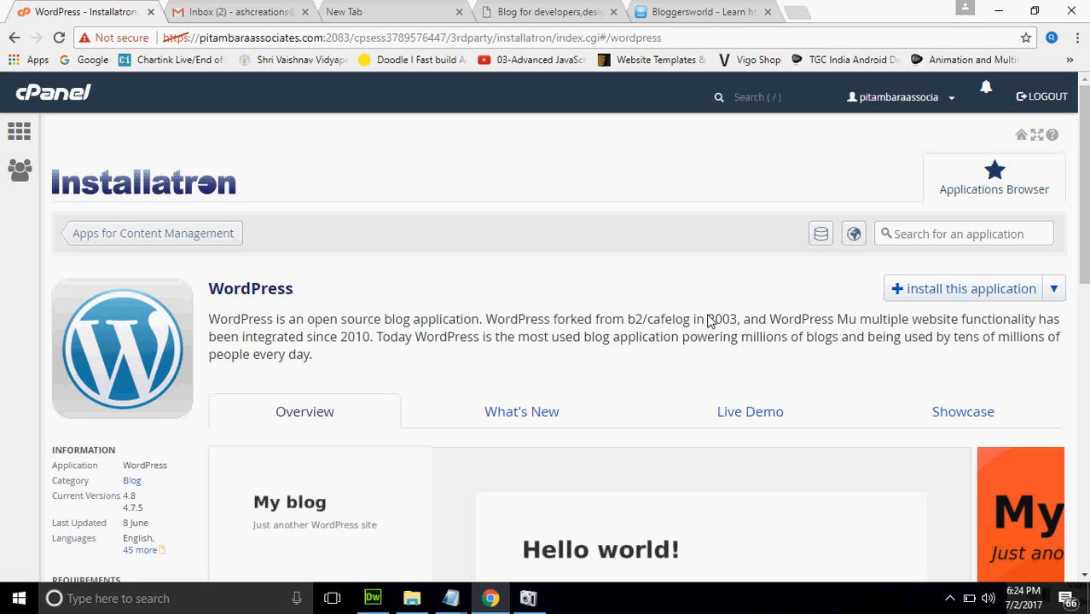
{"action": "left_click", "coordinate": [528, 599]}
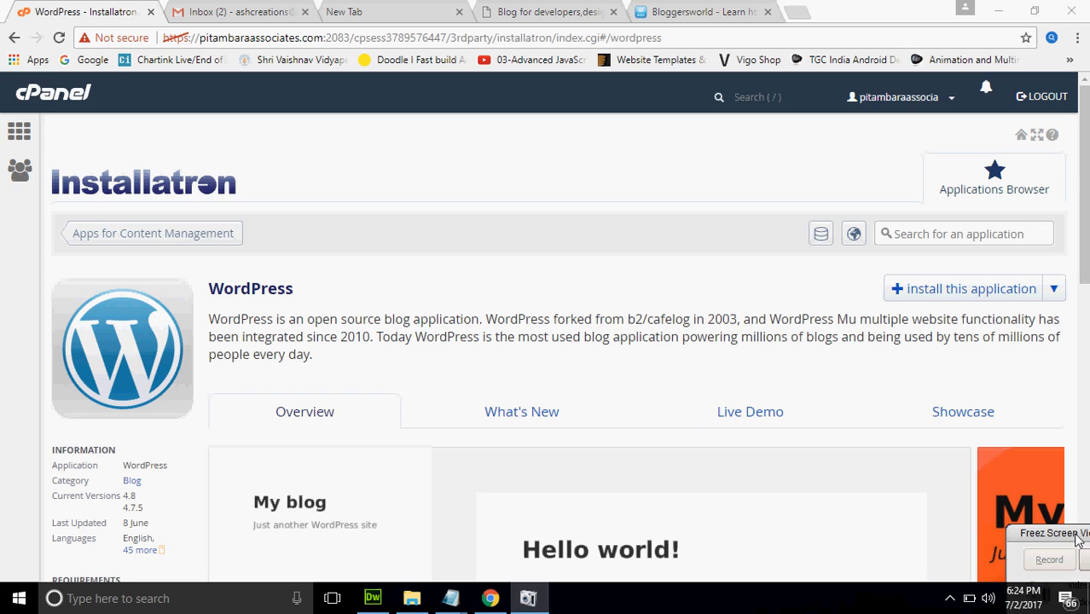